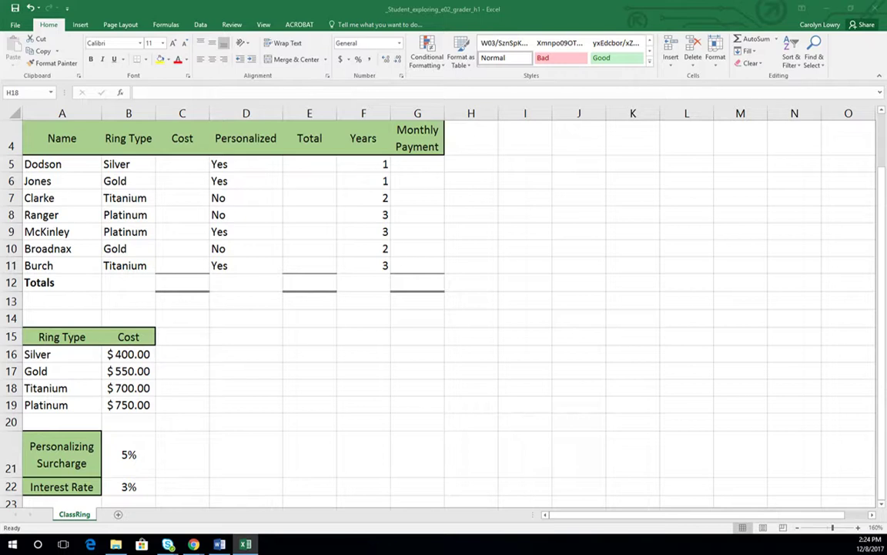
Step: Start a VLOOKUP in Dodson's Cost cell C5 and move its arguments dialog aside
left_click(171, 163)
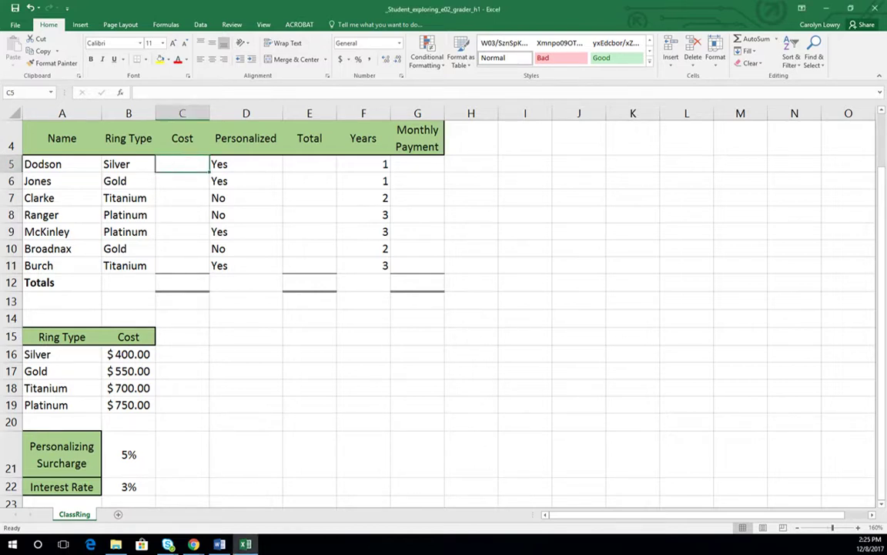
key("shift+F3")
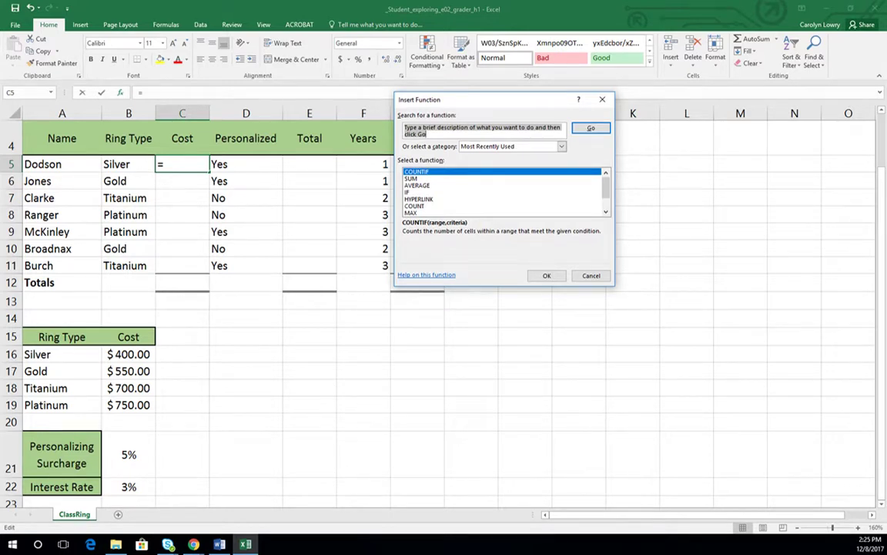
type("vlook")
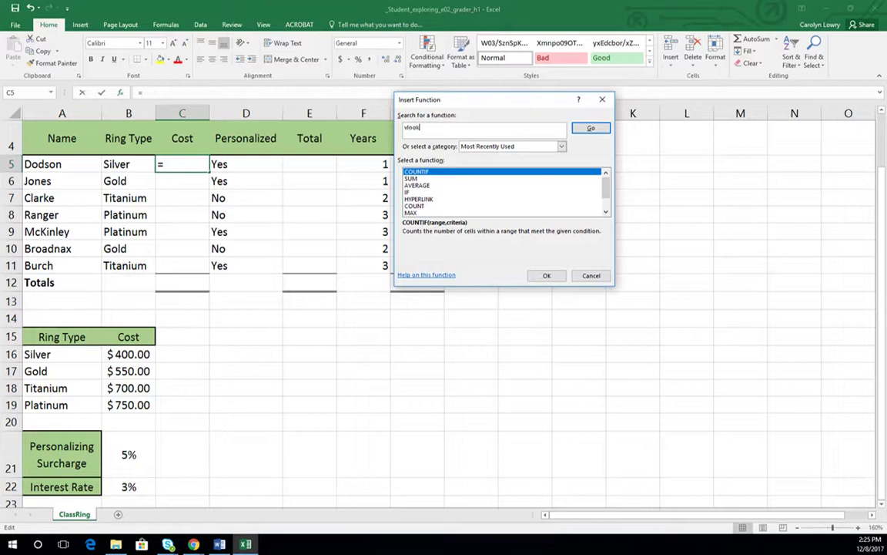
type("up")
key("Return")
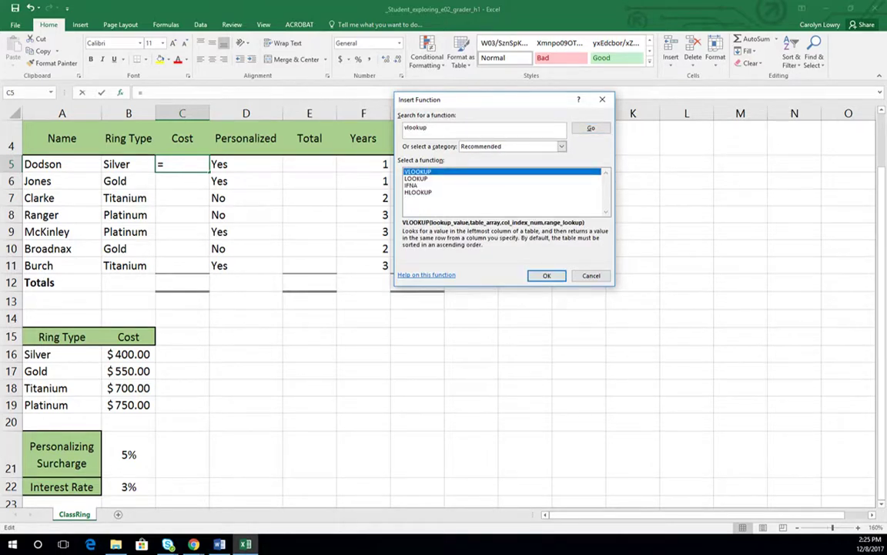
key("Return")
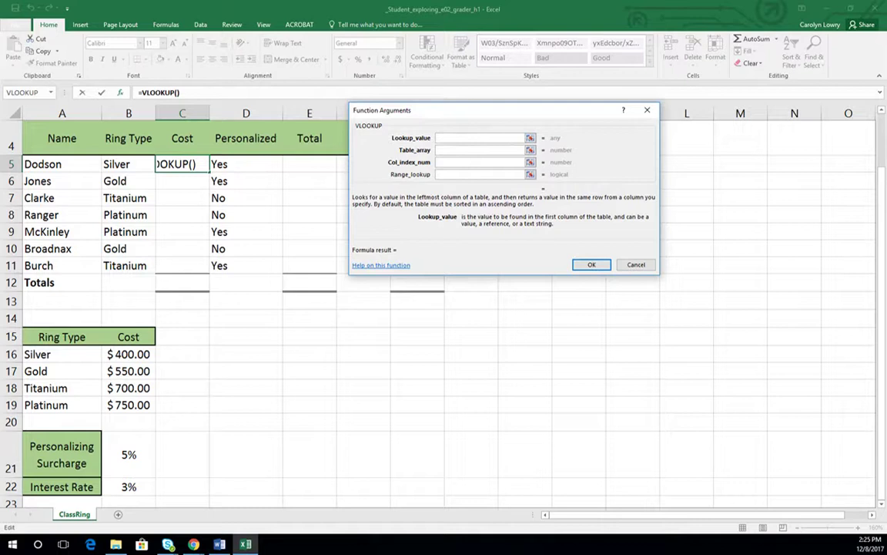
left_click_drag(432, 110, 517, 120)
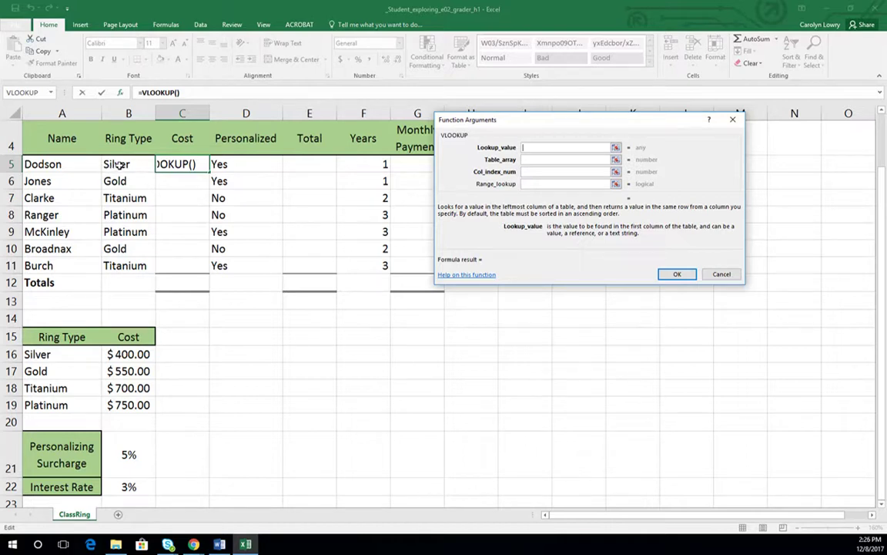
Step: Set the VLOOKUP lookup value to B5 and the table array to absolute $A$16:$B$19
left_click(118, 165)
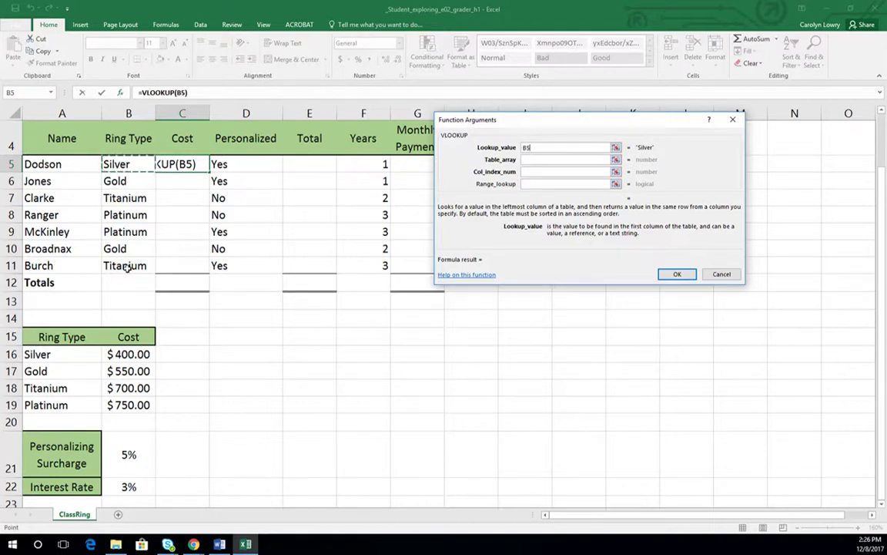
left_click_drag(31, 353, 129, 401)
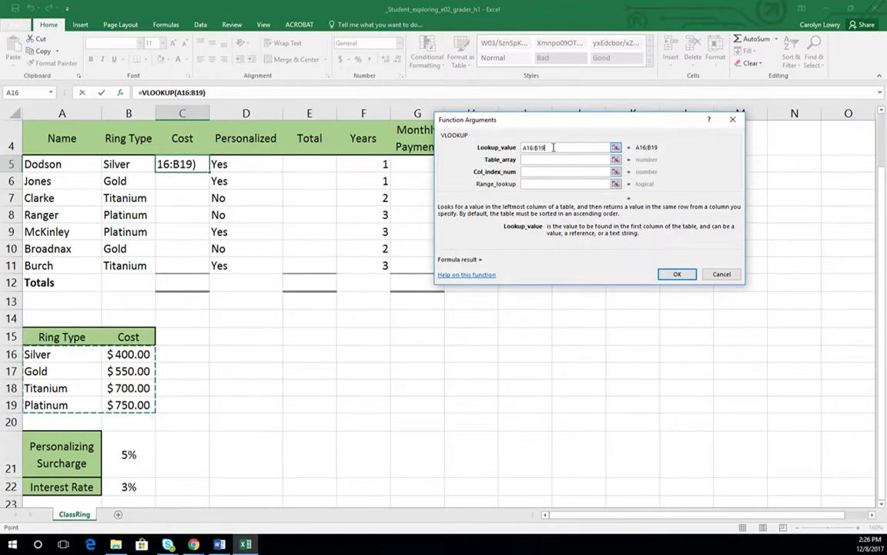
double_click(553, 147)
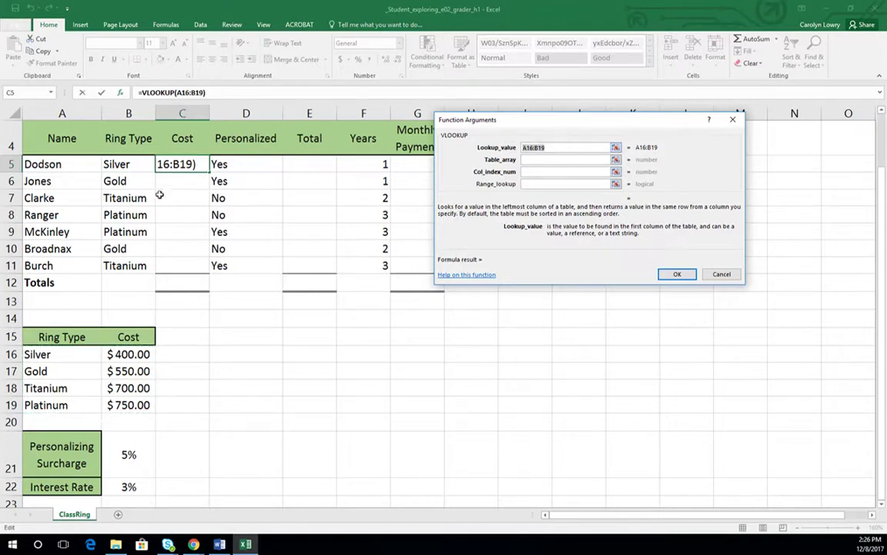
left_click(177, 164)
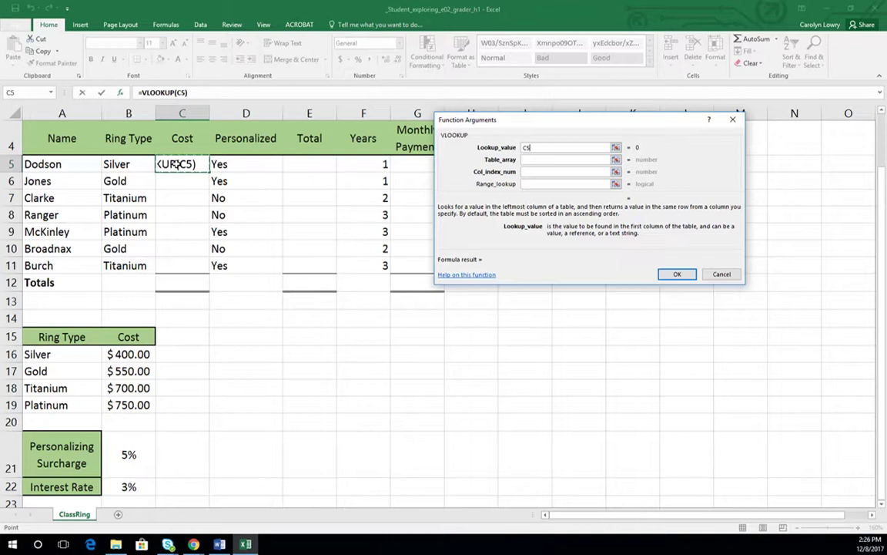
left_click(124, 163)
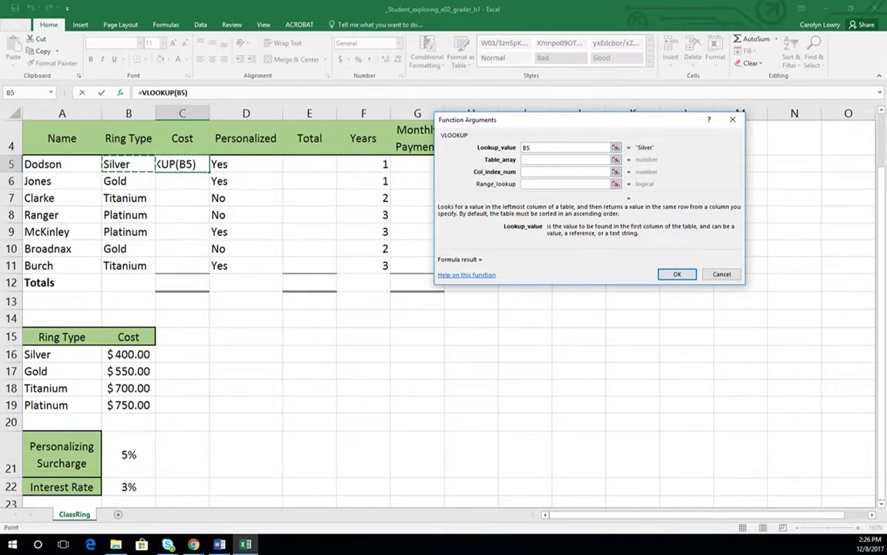
left_click(564, 159)
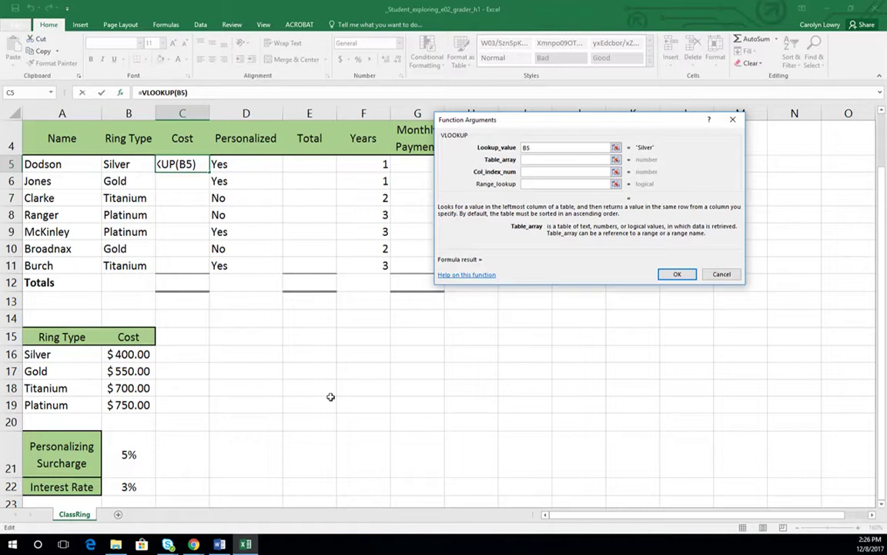
left_click_drag(46, 352, 115, 397)
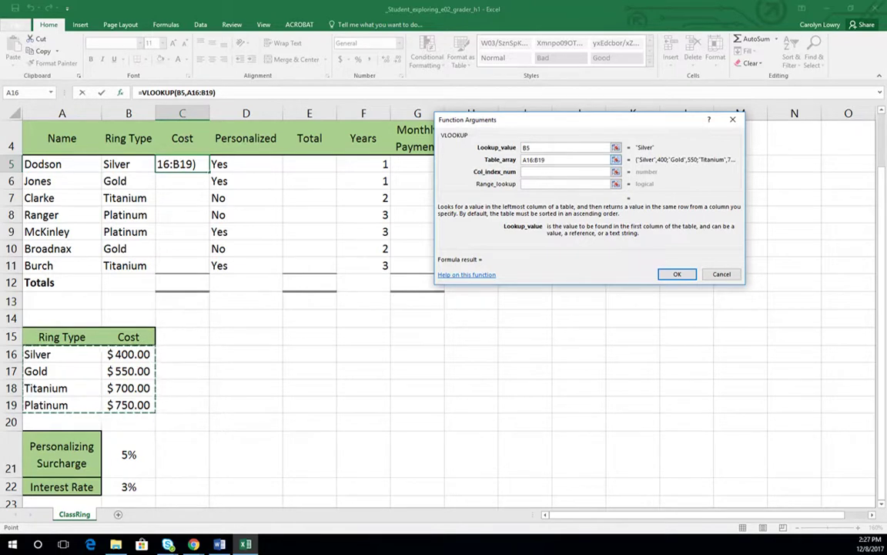
key("F4")
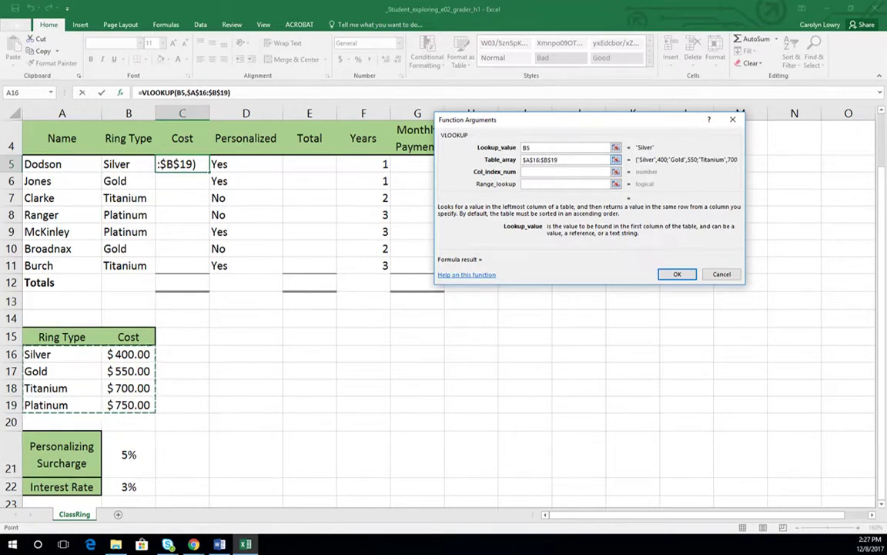
Step: Enter column index 2 and range lookup False, previewing a result of 400
left_click(548, 171)
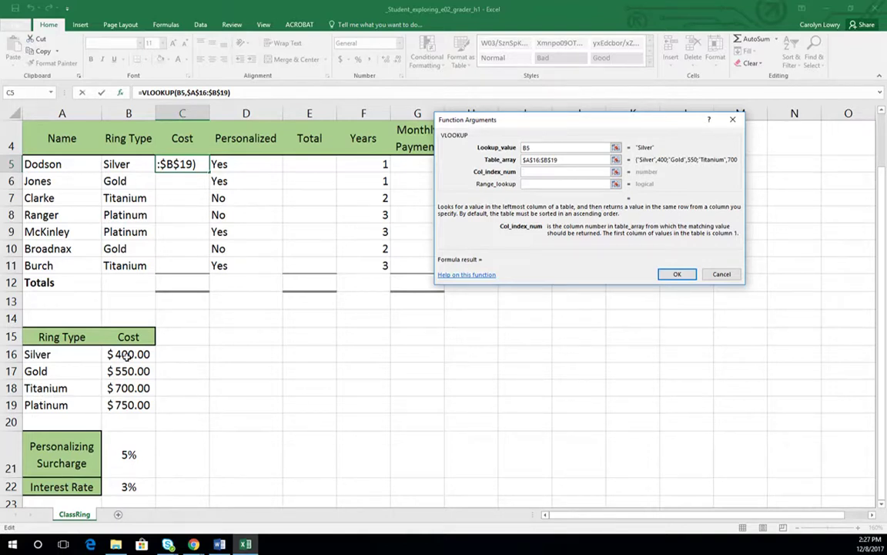
type("2")
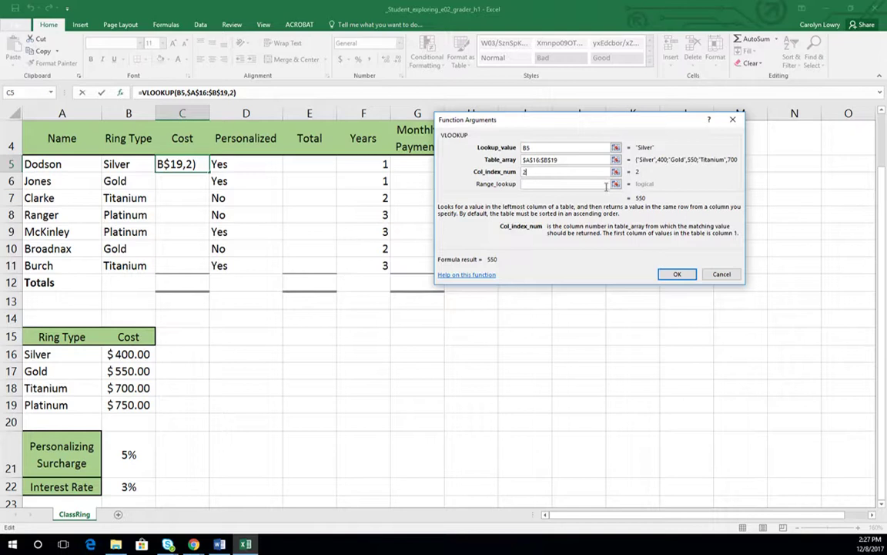
left_click(539, 184)
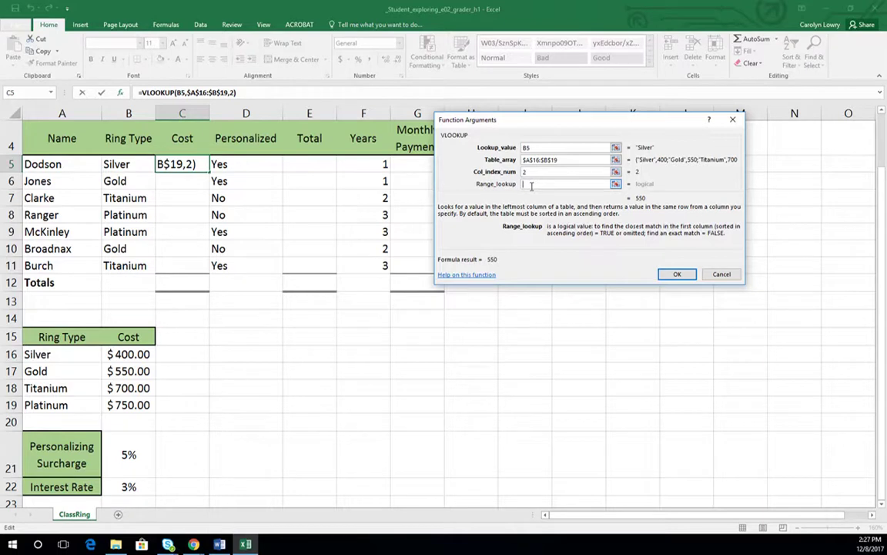
type("False")
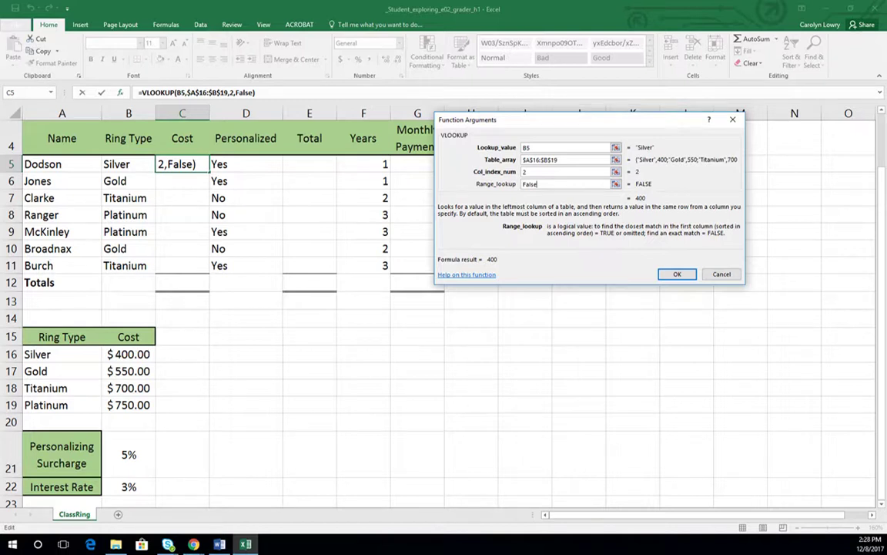
Step: Confirm the VLOOKUP and fill it down C5:C11, verifying Burch's cost of 700
key("Return")
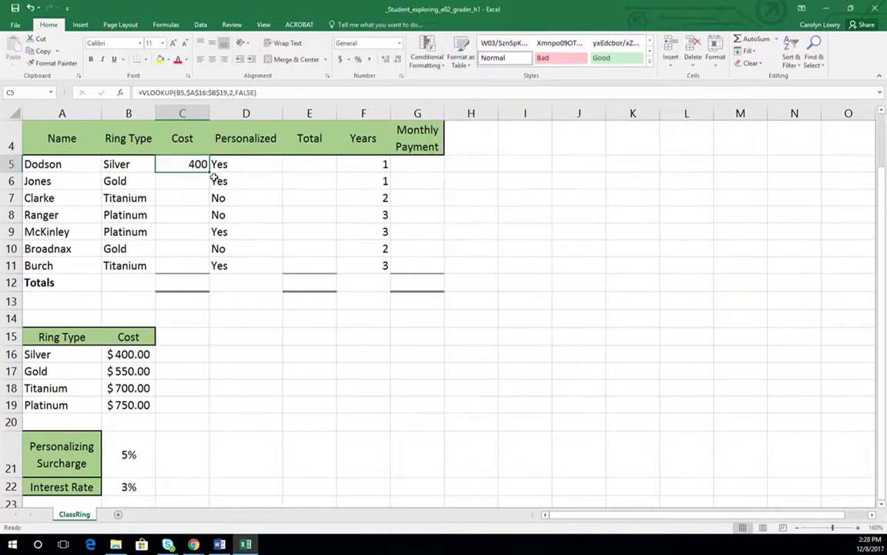
left_click_drag(208, 172, 198, 265)
left_click(183, 265)
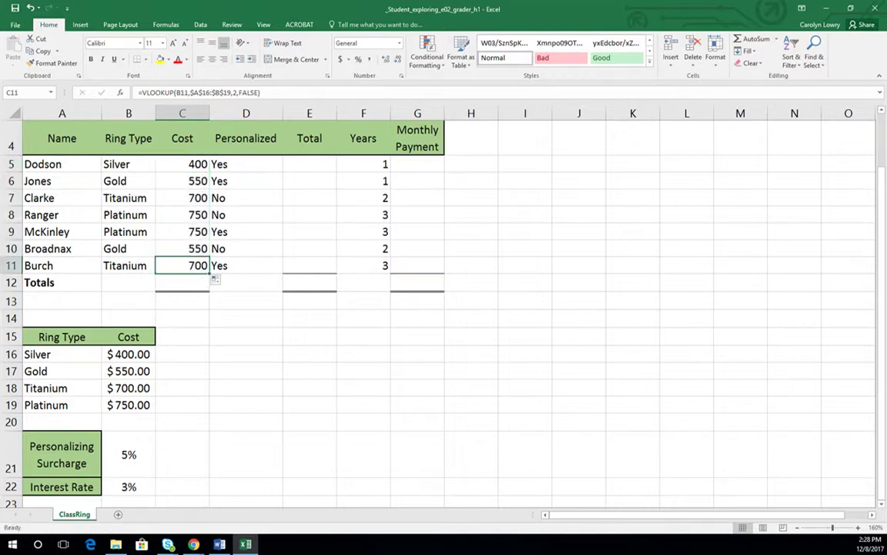
left_click(275, 93)
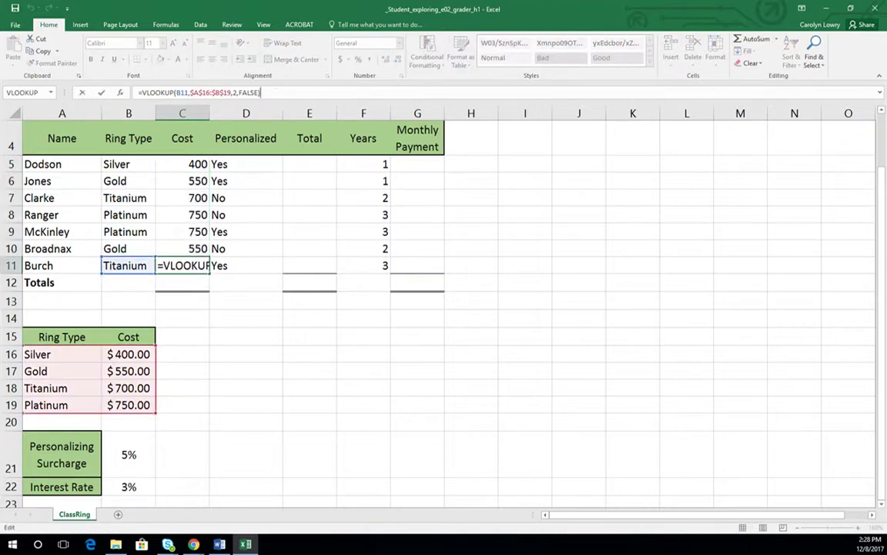
left_click(119, 92)
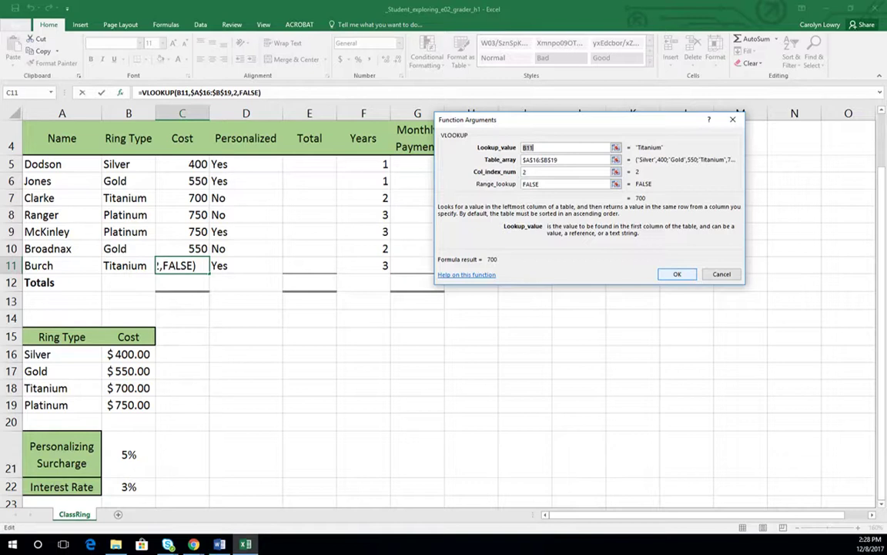
left_click(677, 275)
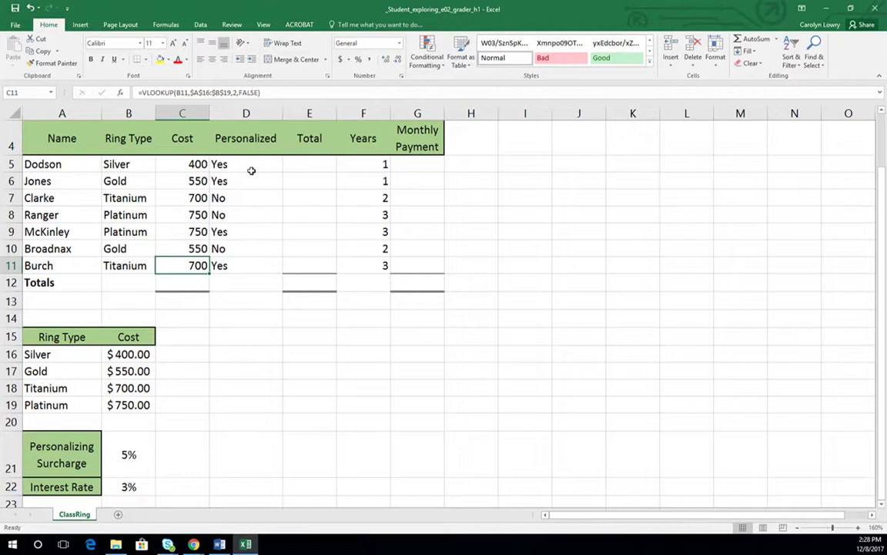
left_click(306, 163)
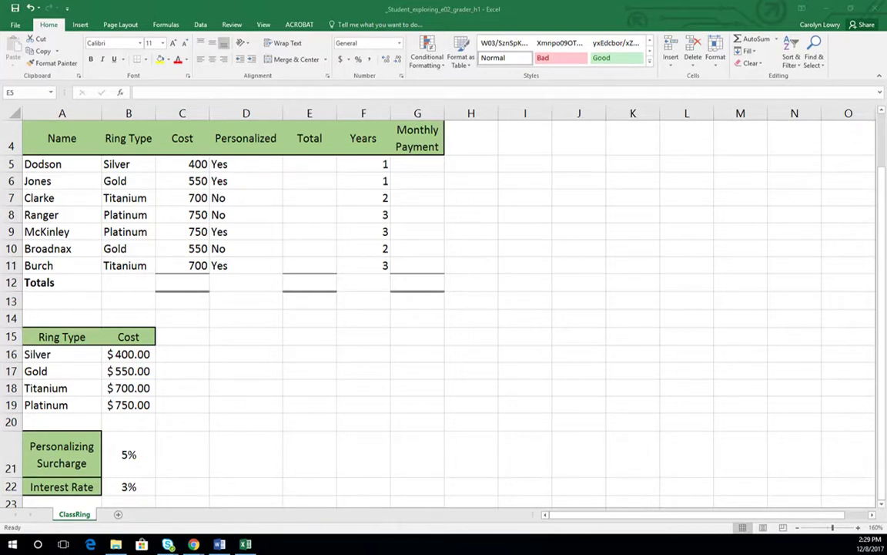
Step: Start an IF function in Dodson's Total cell E5
left_click(300, 163)
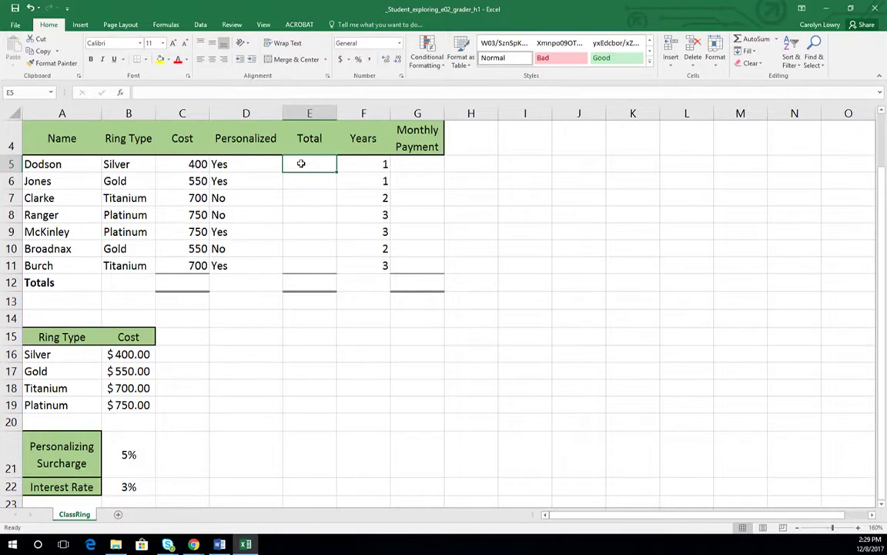
key("shift+F3")
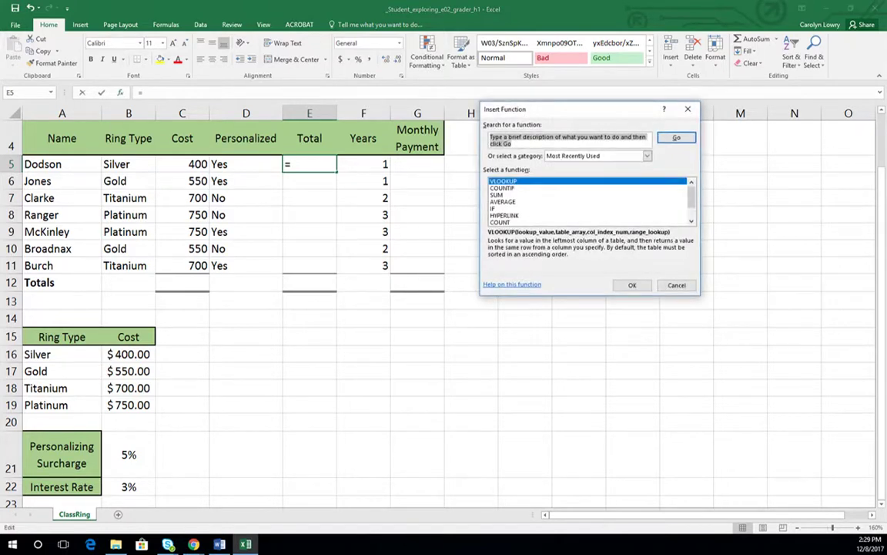
type("if")
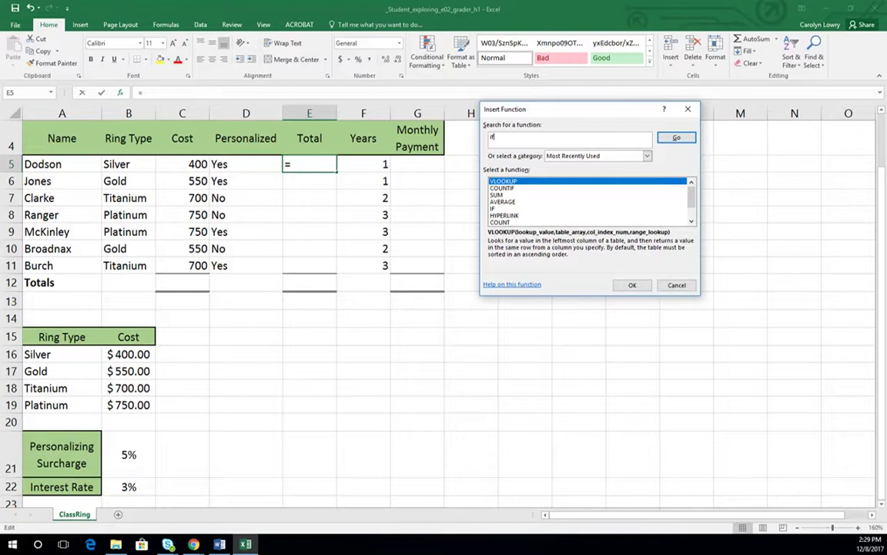
key("Return")
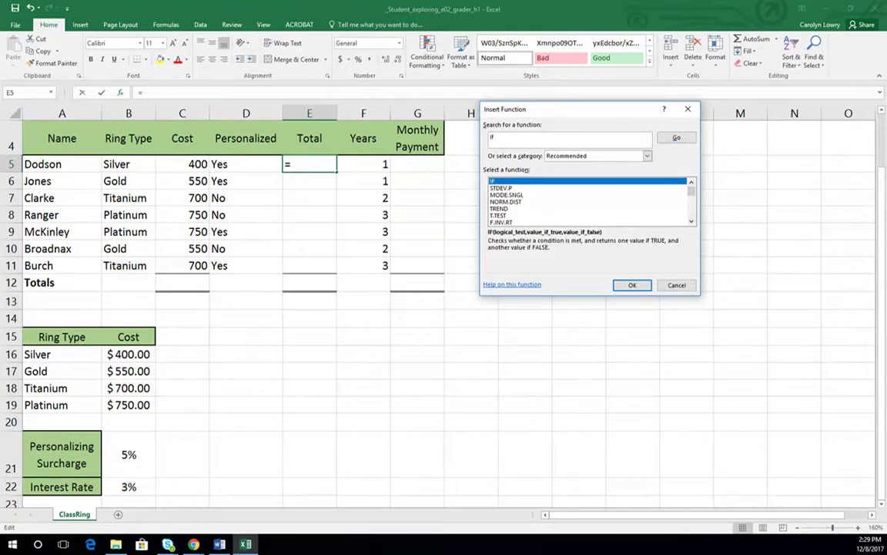
key("Return")
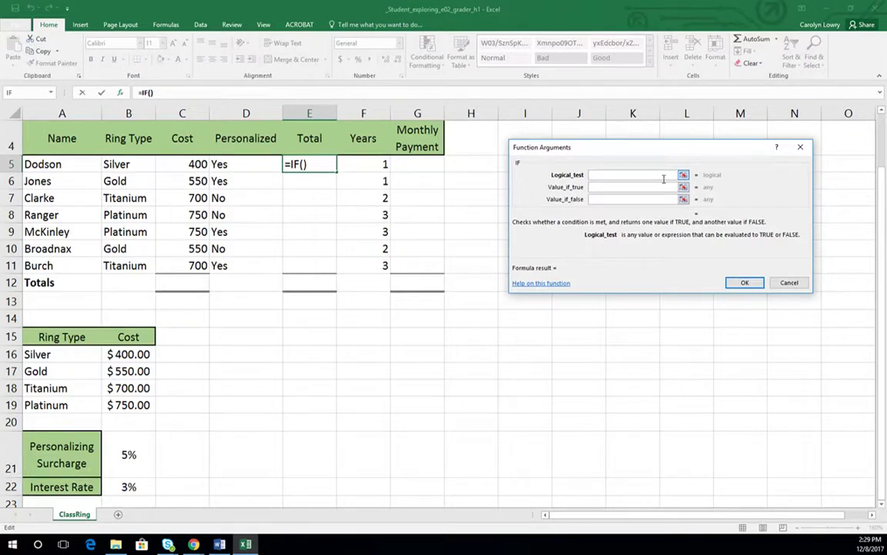
Step: Set the IF logical test to D5="yes"
left_click(219, 164)
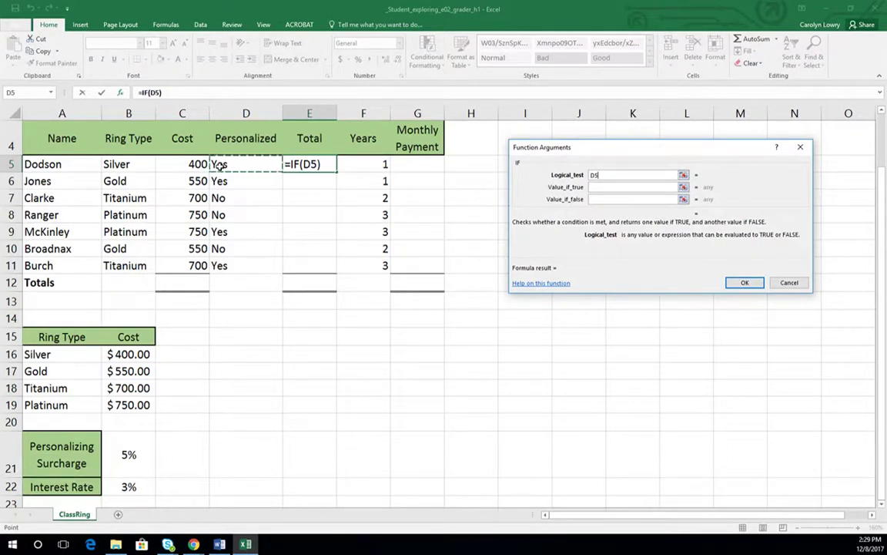
type("=Yes")
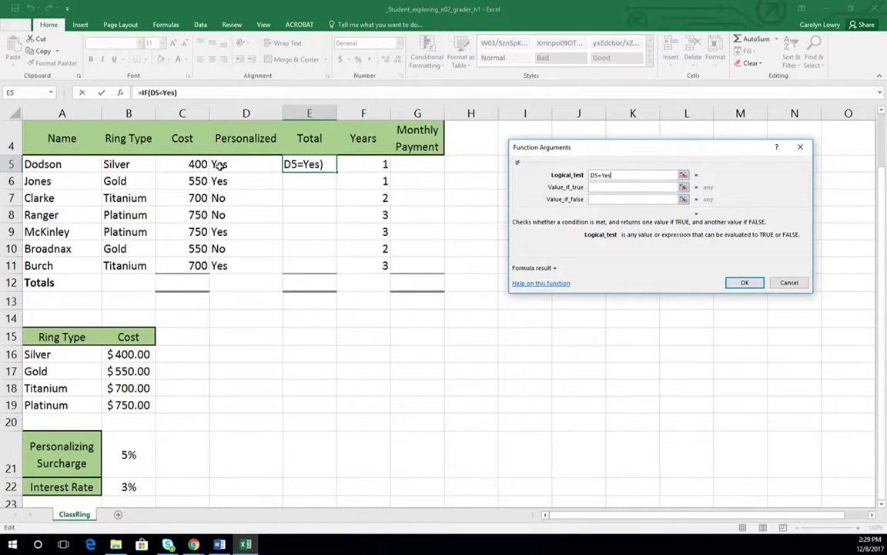
key("Tab")
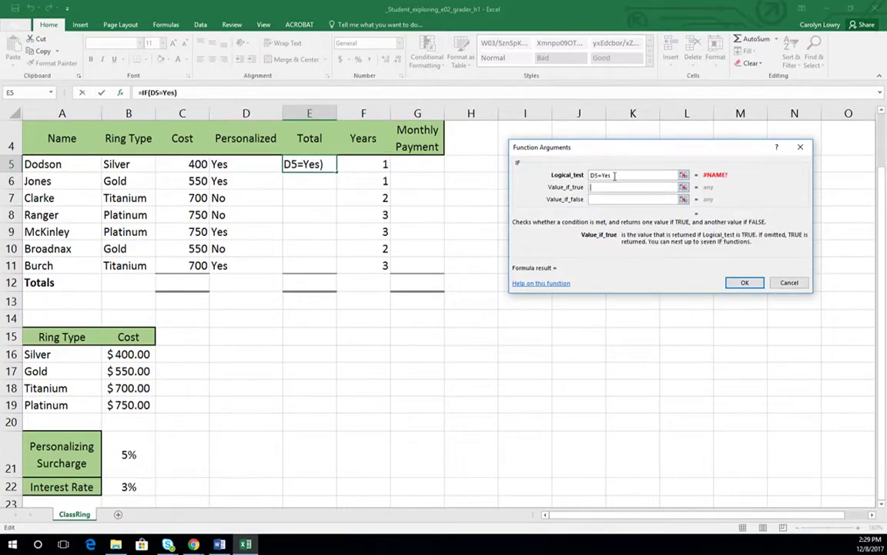
left_click(615, 176)
key("BackSpace")
key("BackSpace")
key("BackSpace")
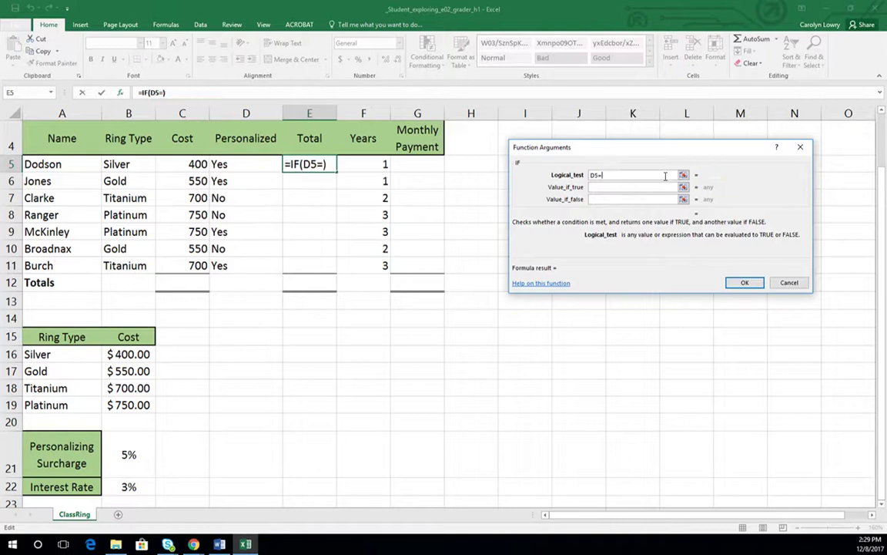
type("\"")
type("yes\"")
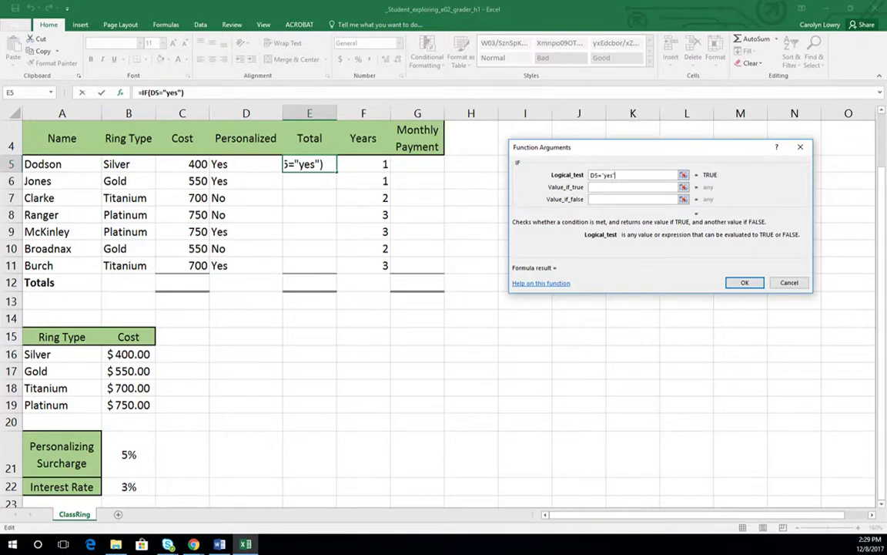
Step: Set the value if true to C5+C5*$B$21 for the 5% surcharge
left_click(592, 187)
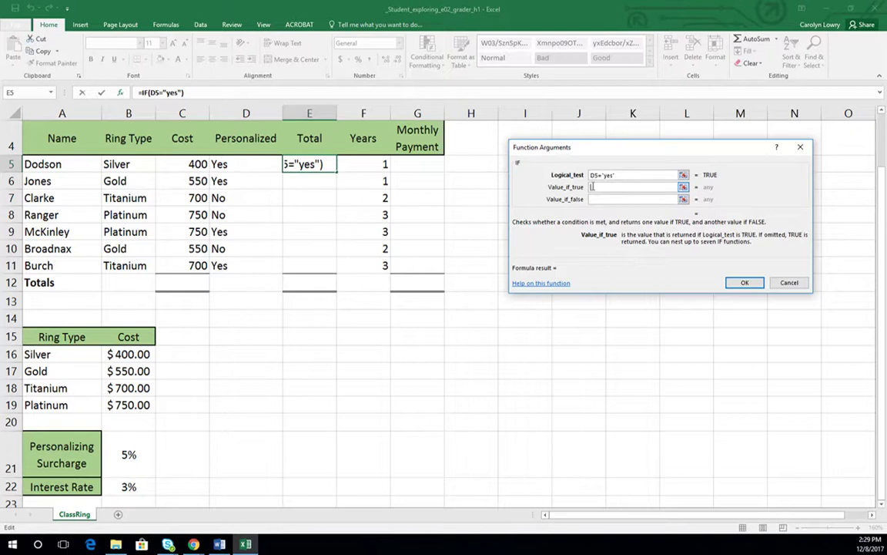
left_click(179, 163)
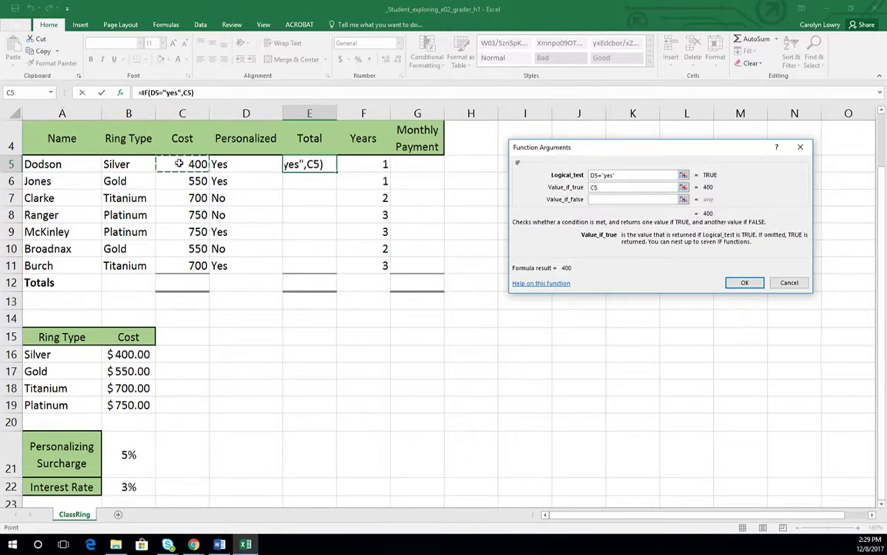
type("+")
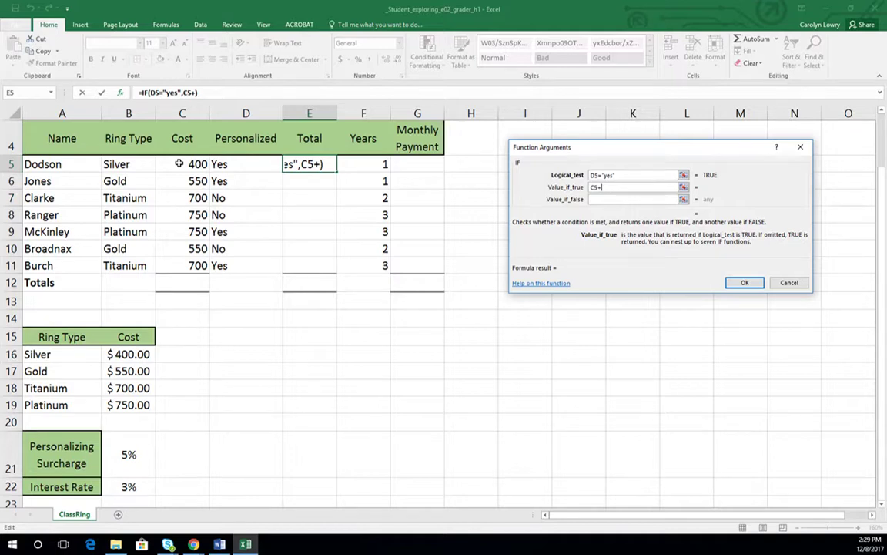
left_click(179, 163)
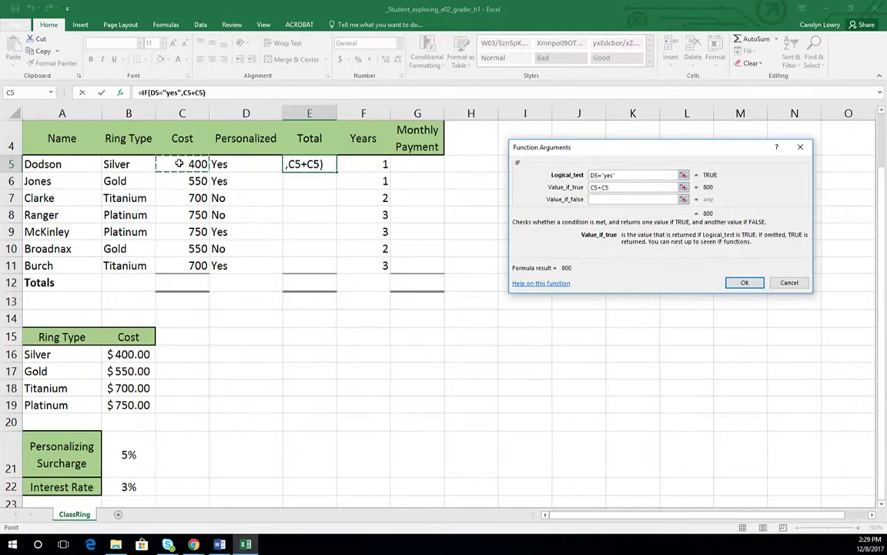
type("*")
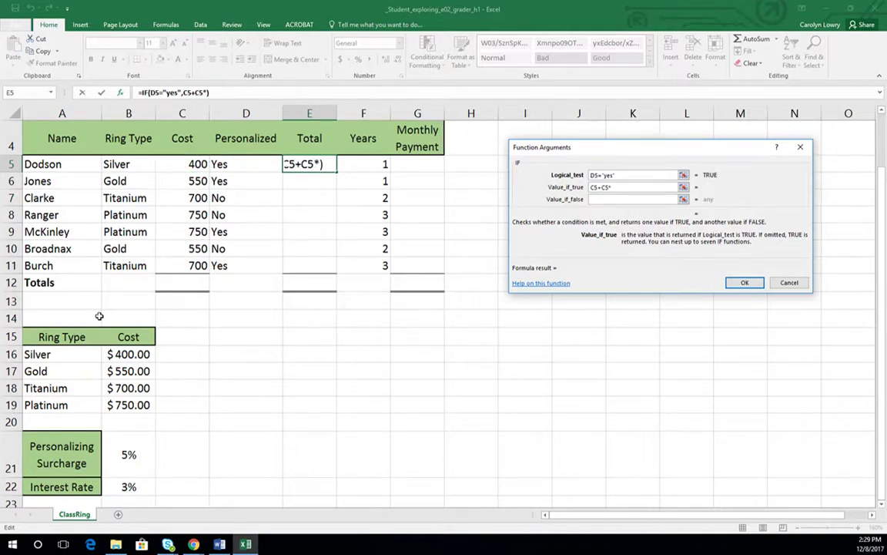
left_click(127, 456)
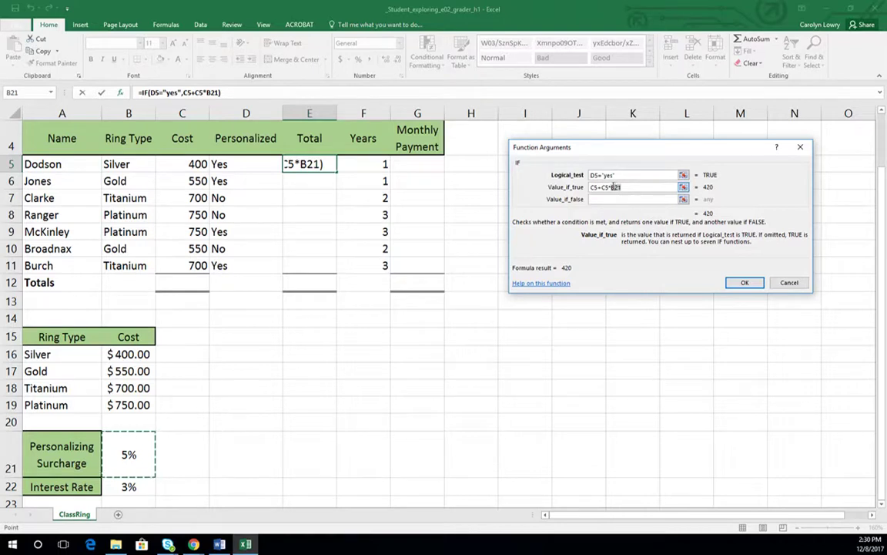
left_click(614, 187)
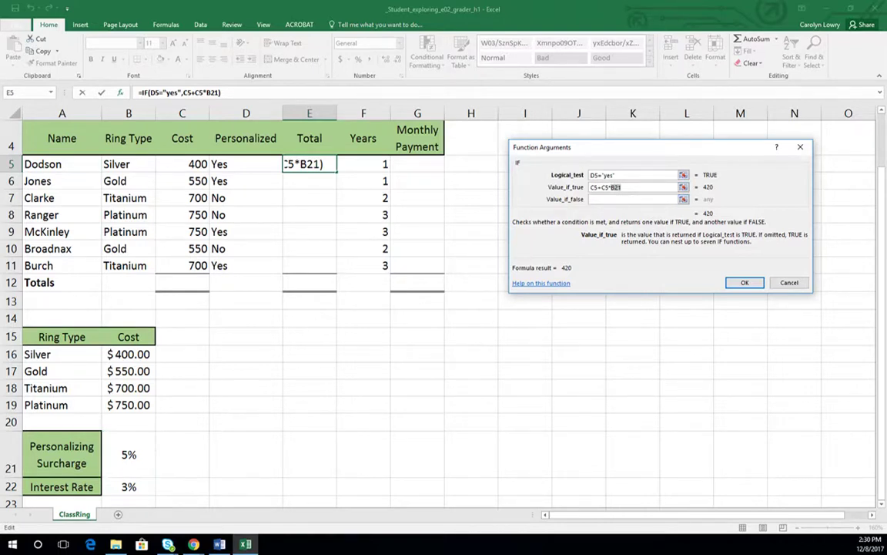
key("F4")
Step: Set the value if false to C5 and confirm, giving 420
left_click(601, 199)
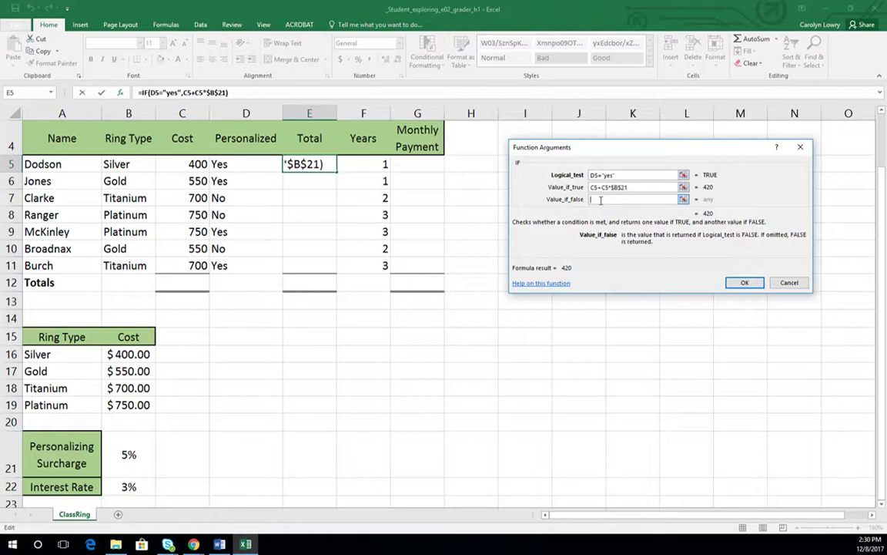
left_click(192, 164)
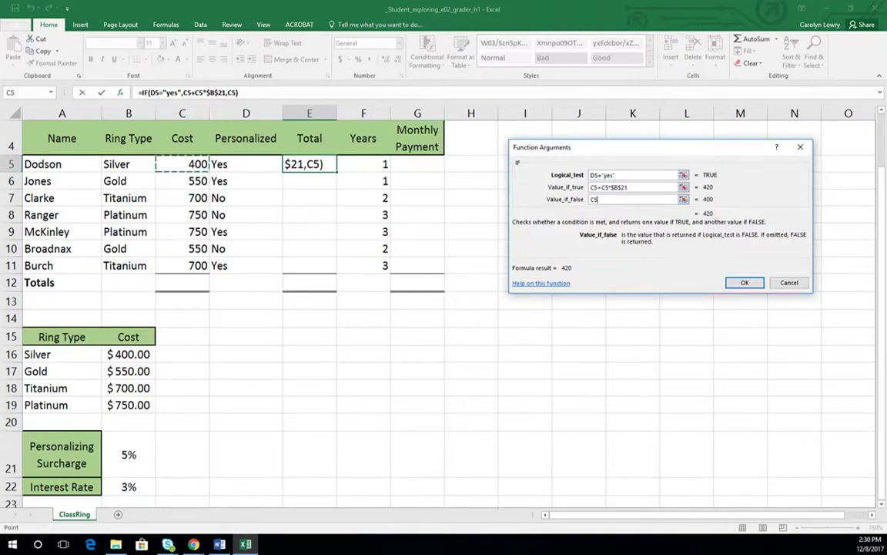
left_click(670, 254)
key("Return")
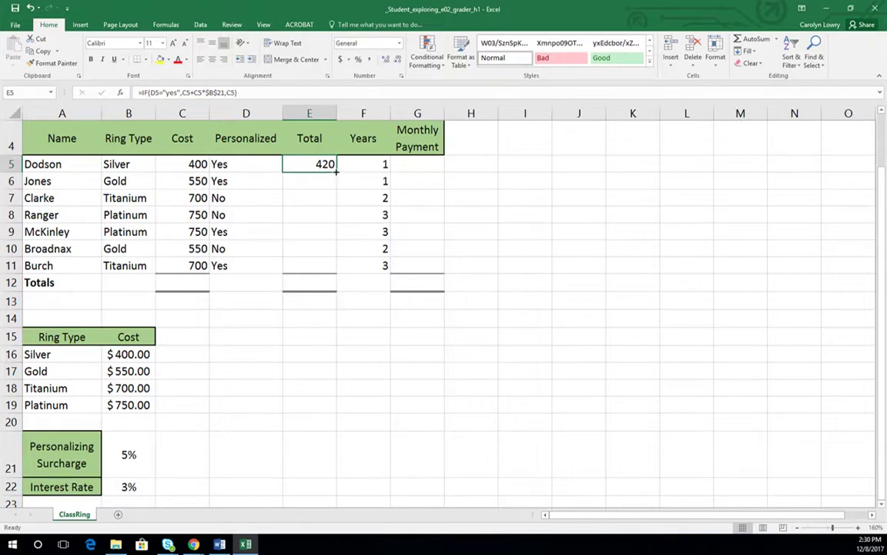
Step: Fill the IF total down E5:E11 and check Burch's total of 735
left_click_drag(335, 172, 292, 260)
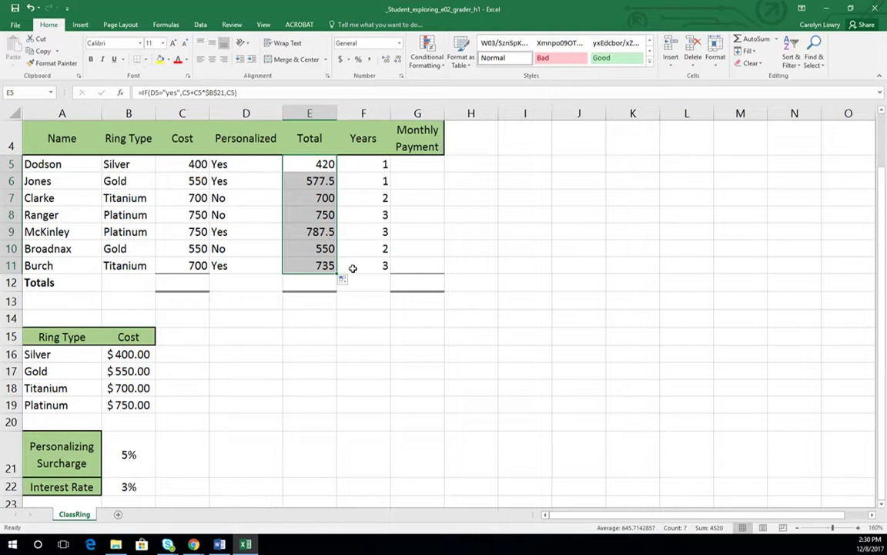
left_click(285, 265)
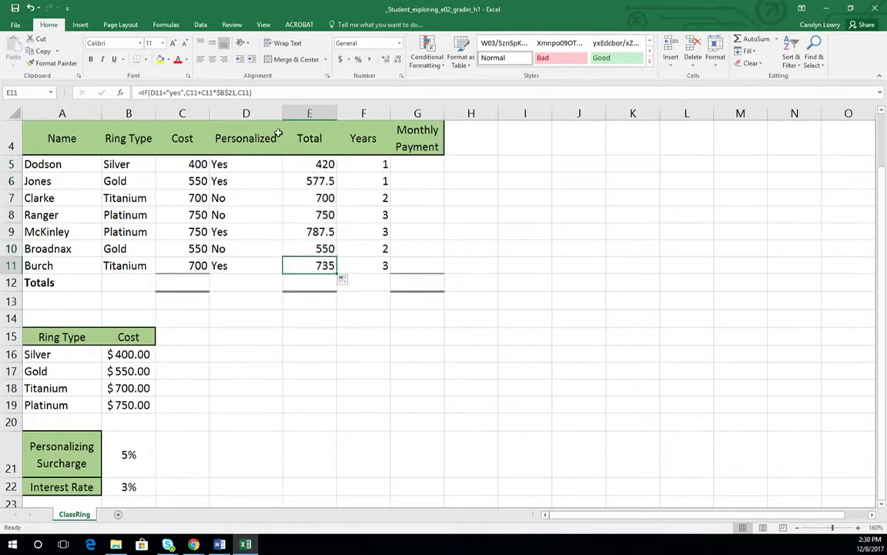
left_click(272, 91)
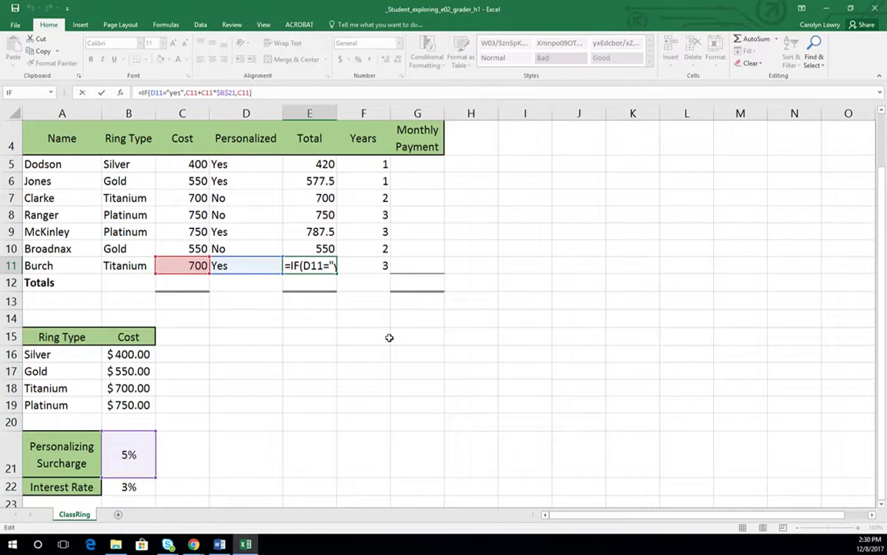
left_click(321, 339)
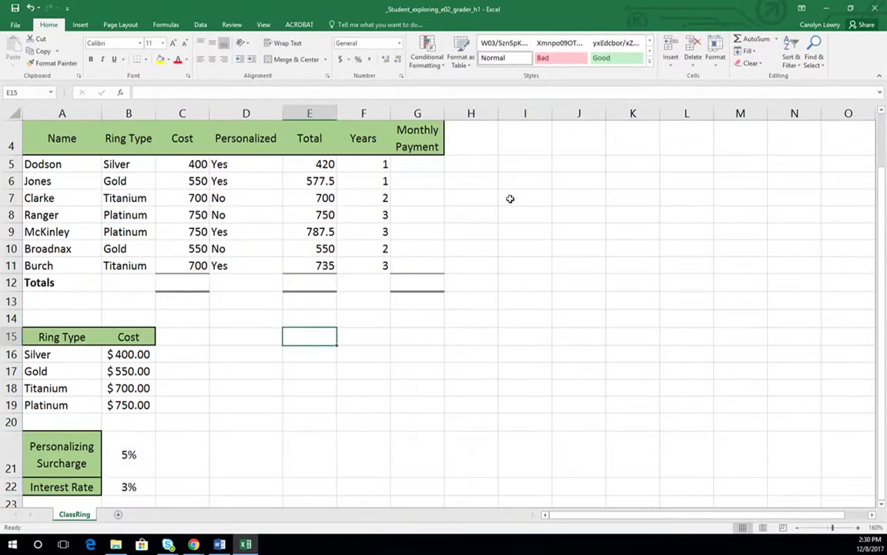
Step: Start a PMT function in Dodson's Monthly Payment cell G5
left_click(426, 167)
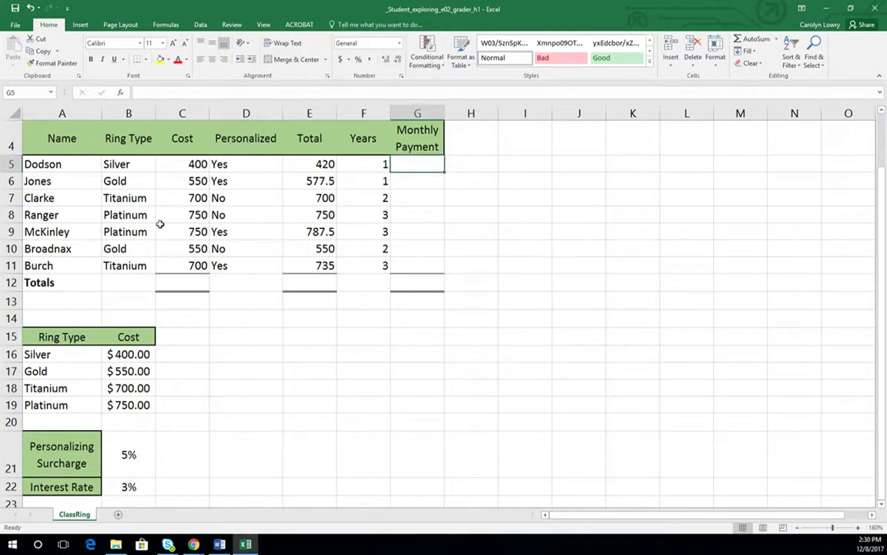
key("shift+F3")
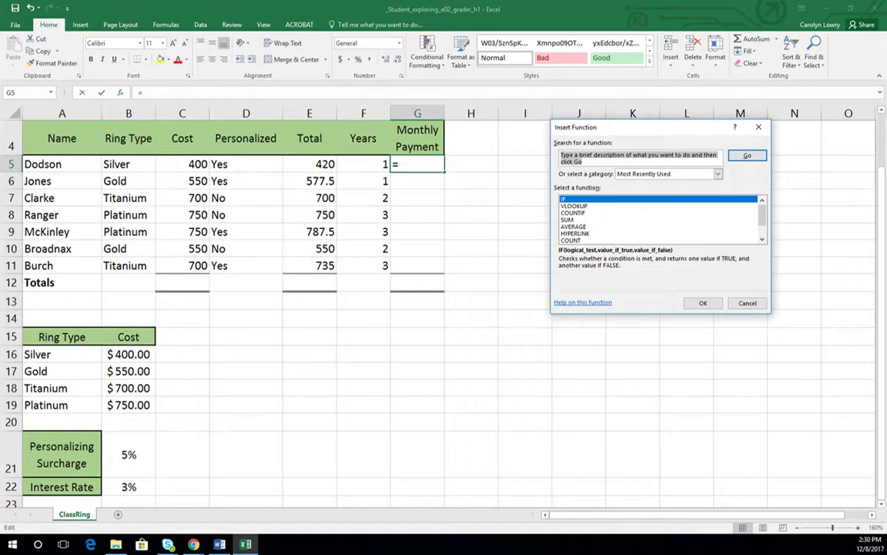
type("pmt")
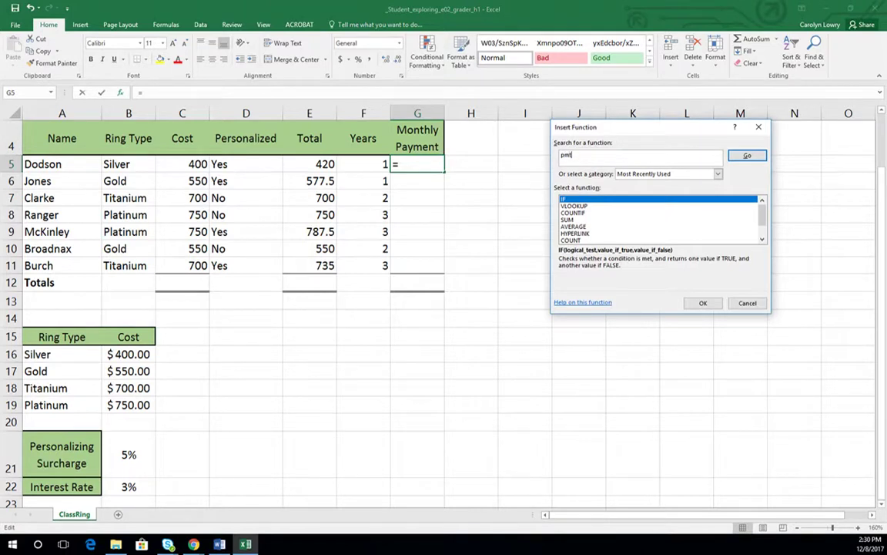
key("Return")
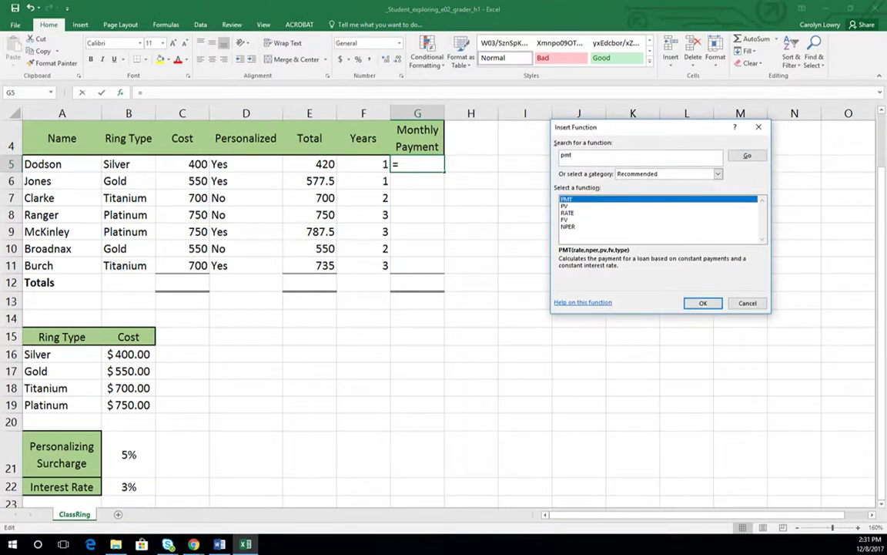
key("Return")
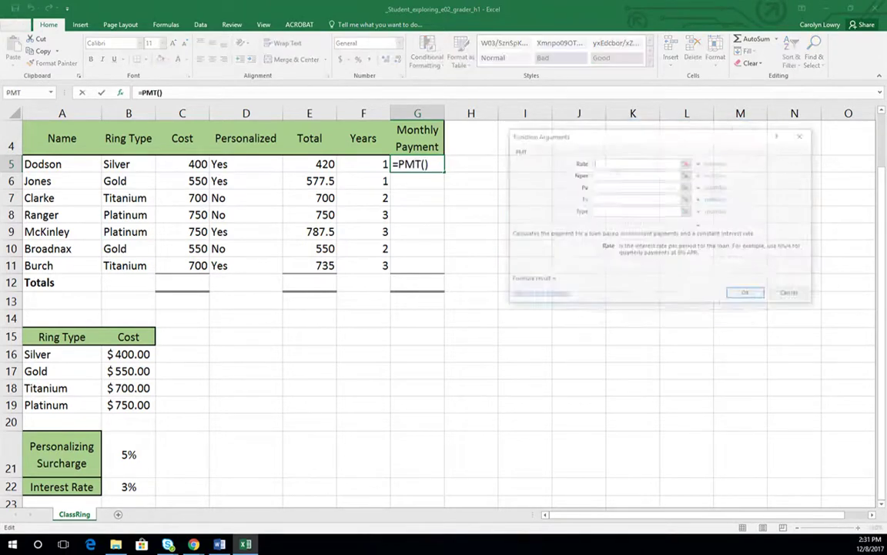
mouse_move(539, 135)
left_mouse_down()
mouse_move(565, 94)
mouse_move(499, 74)
left_mouse_up()
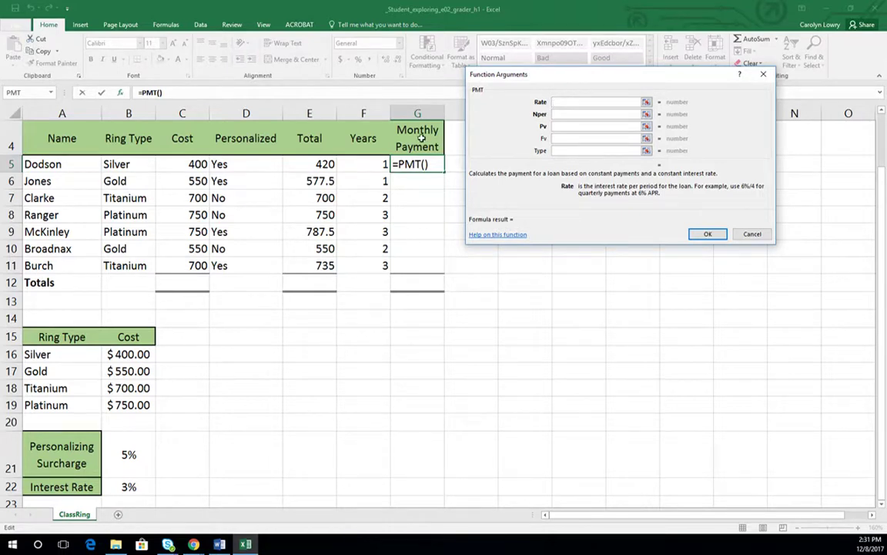
Step: Set PMT Rate $B$22/12, Nper F5*12 and Pv E5, giving ($35.57)
left_click(128, 486)
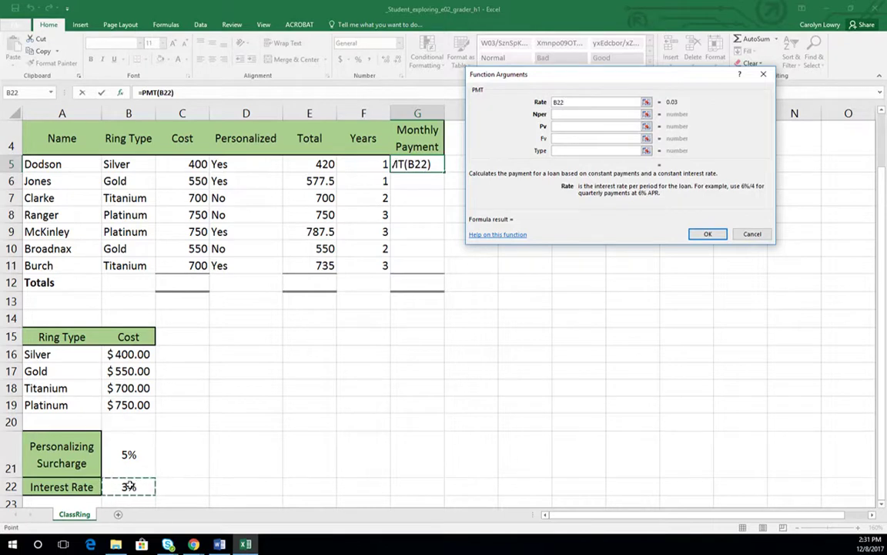
key("F4")
type("$B$22/12")
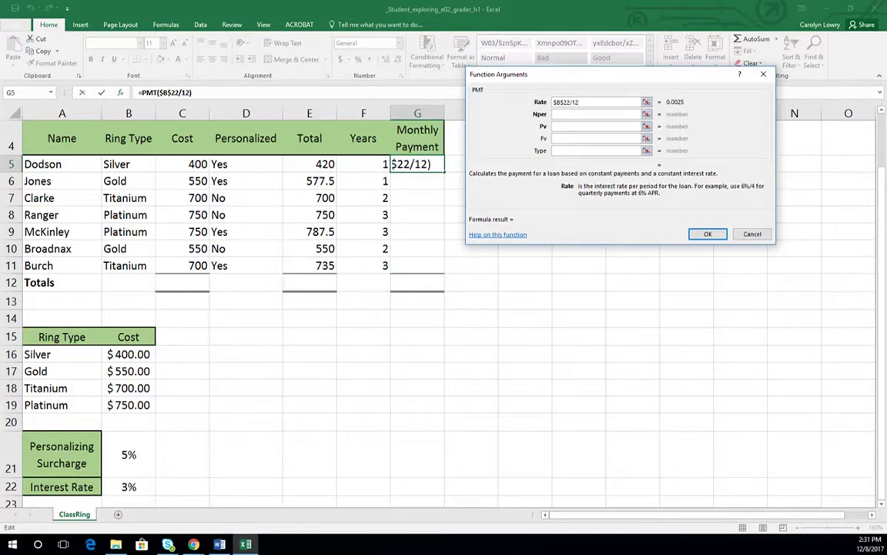
left_click(566, 114)
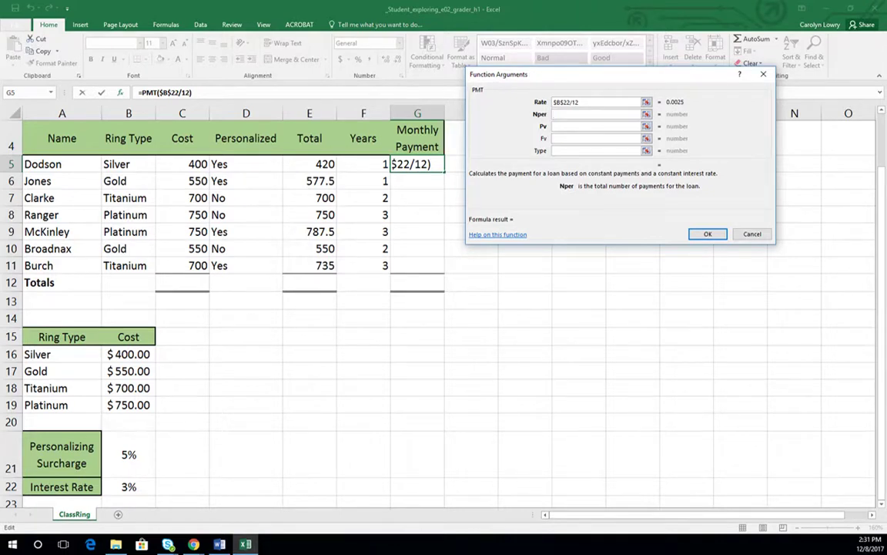
left_click(369, 162)
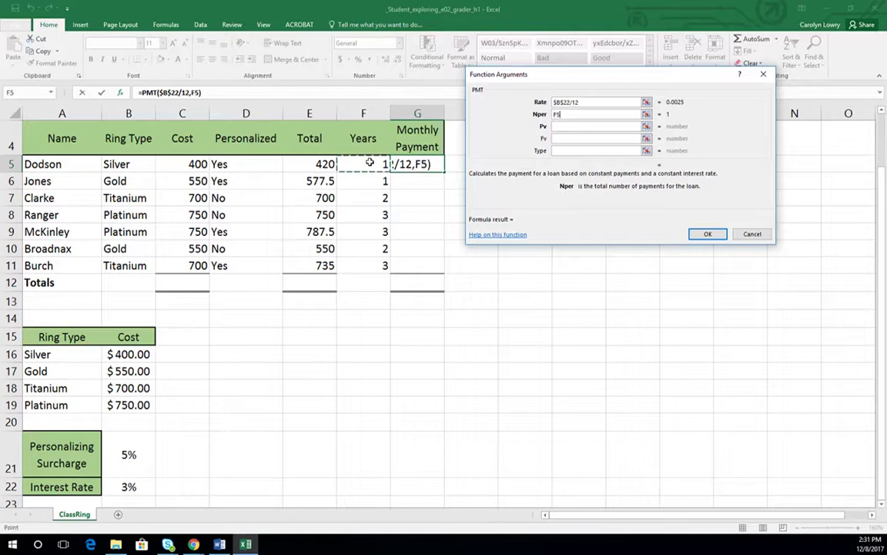
type("*12")
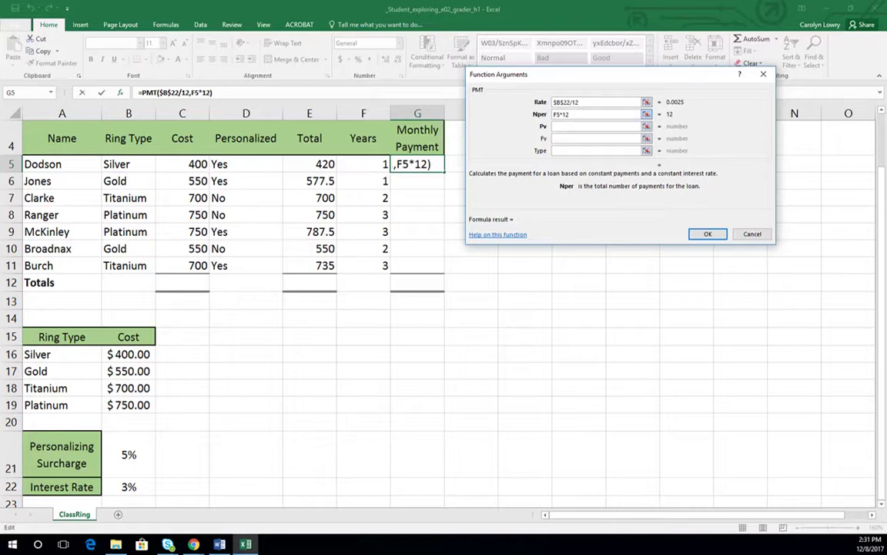
left_click(556, 127)
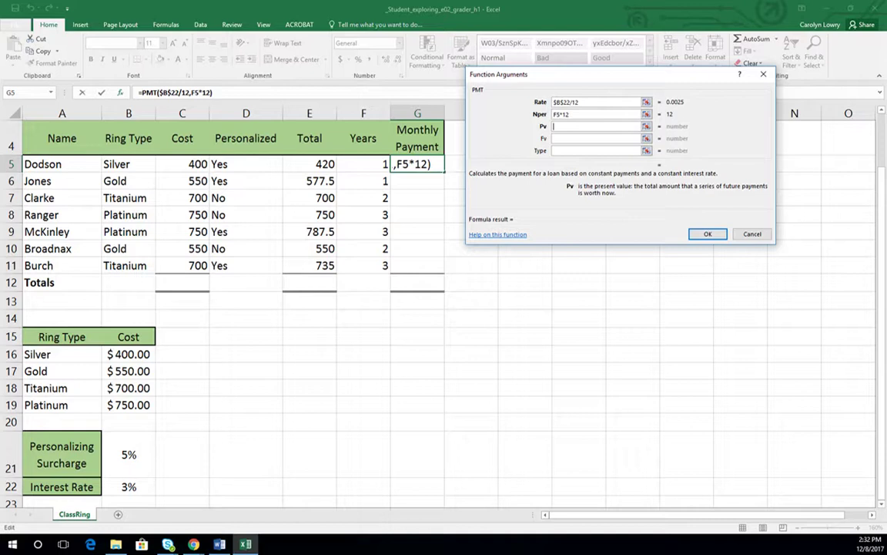
left_click(308, 163)
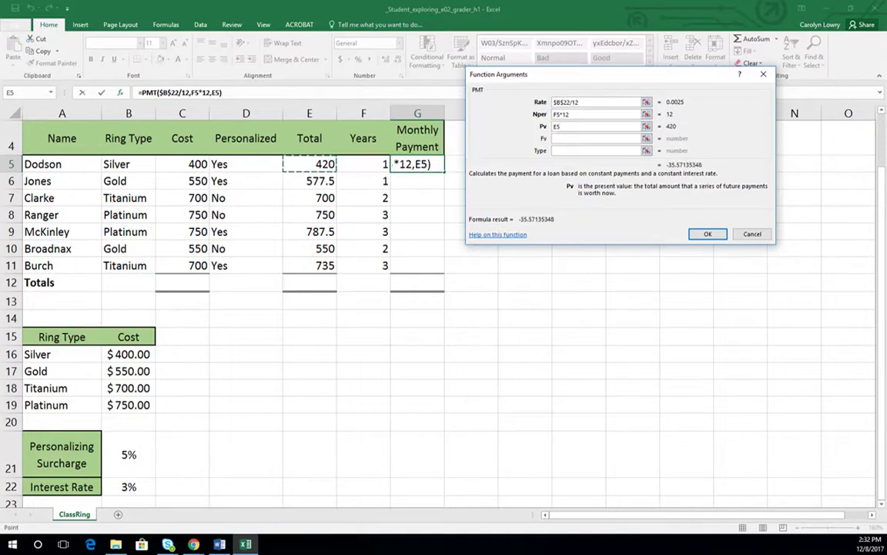
left_click(561, 150)
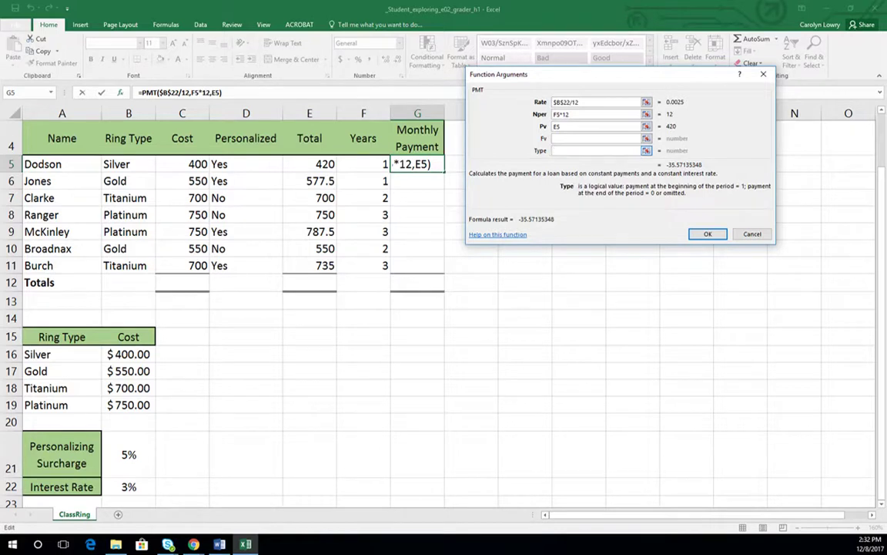
left_click(708, 233)
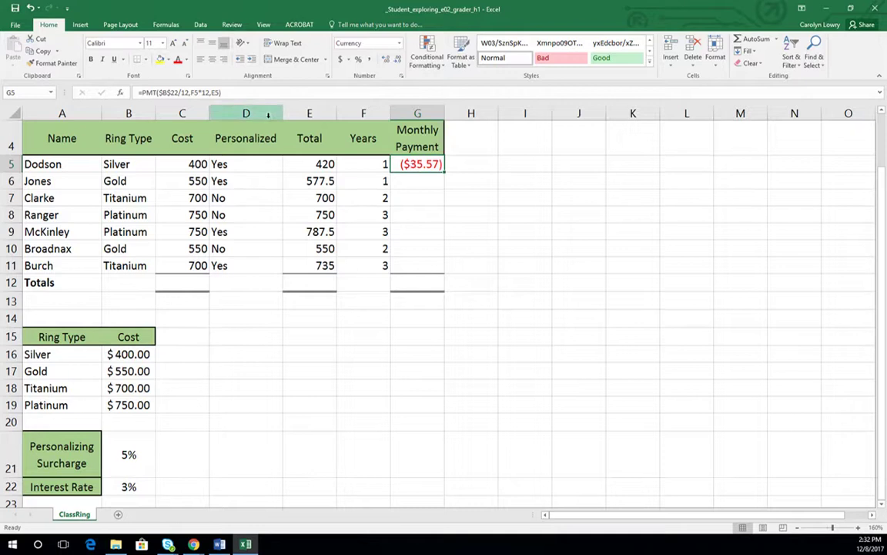
Step: Change Pv to -E5 for a positive payment and fill it down to G11
left_click(119, 92)
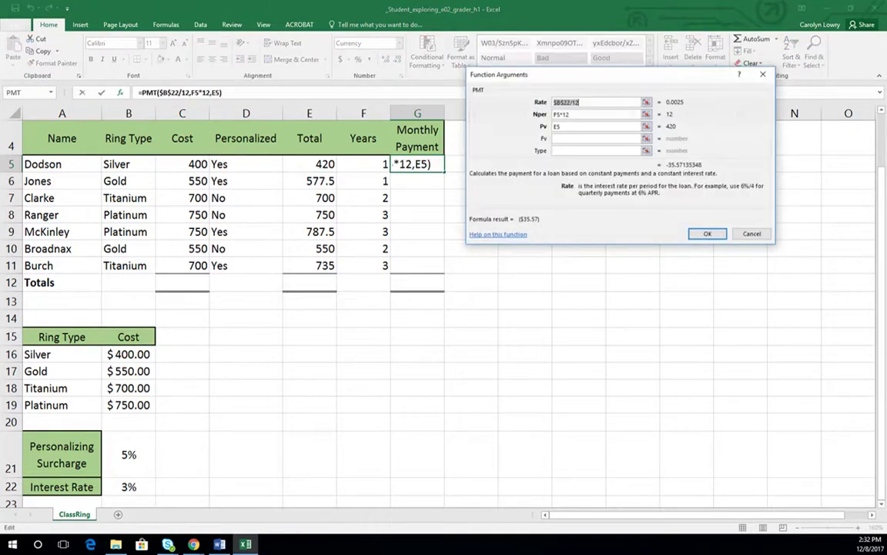
left_click(555, 127)
type("-")
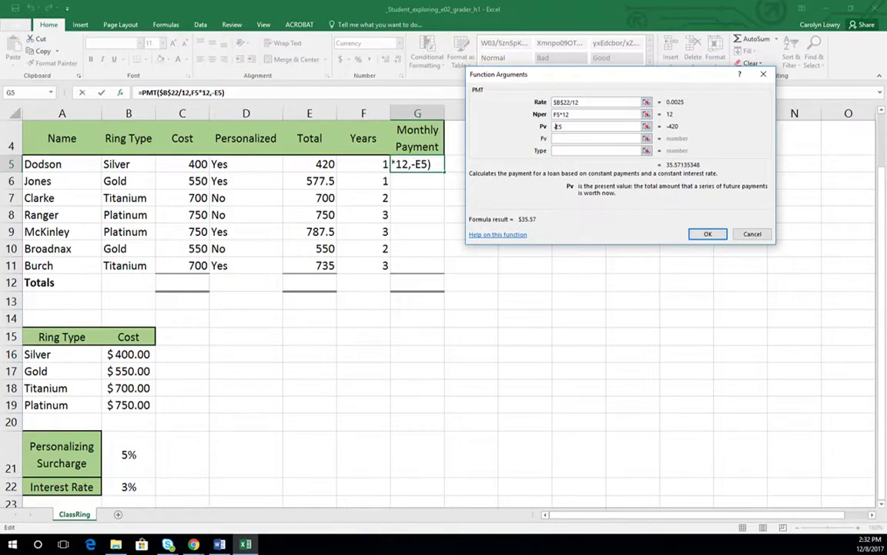
left_click(708, 233)
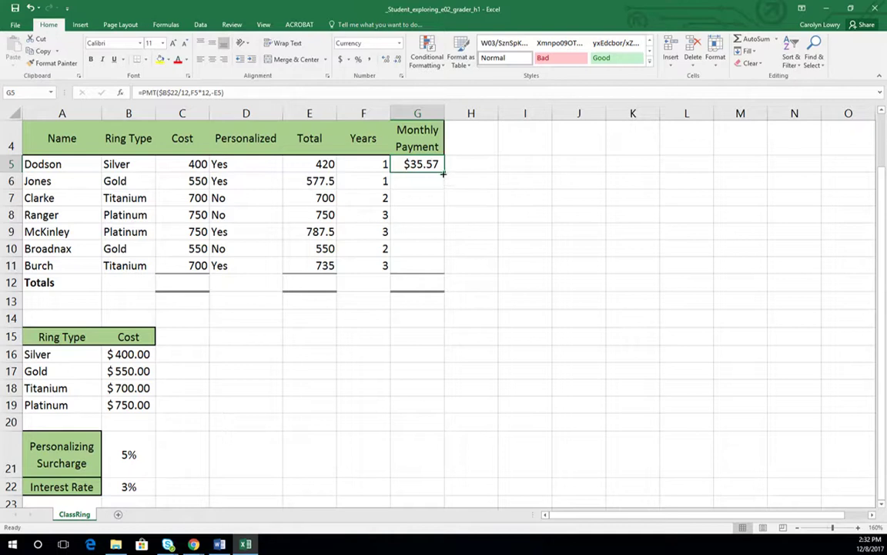
left_click_drag(443, 174, 448, 277)
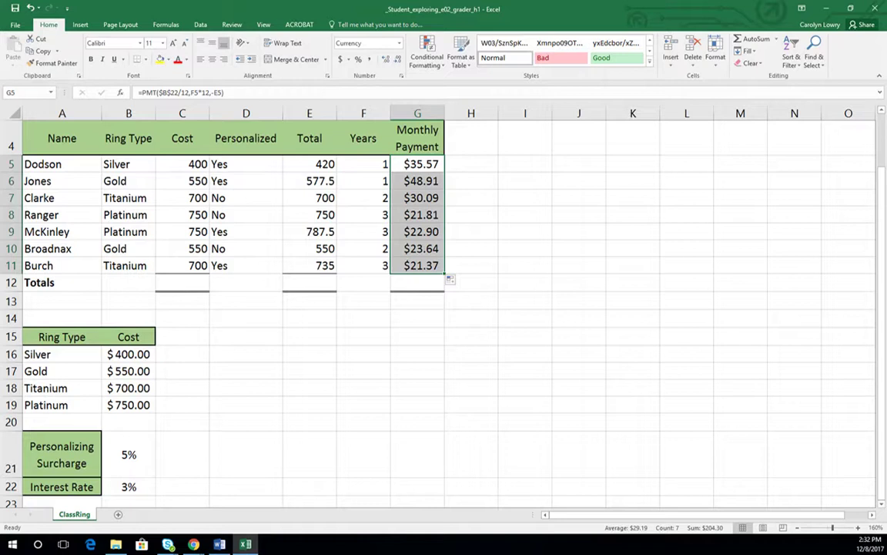
Step: Open AutoSum's More Functions search for the Totals cell G12
left_click(415, 284)
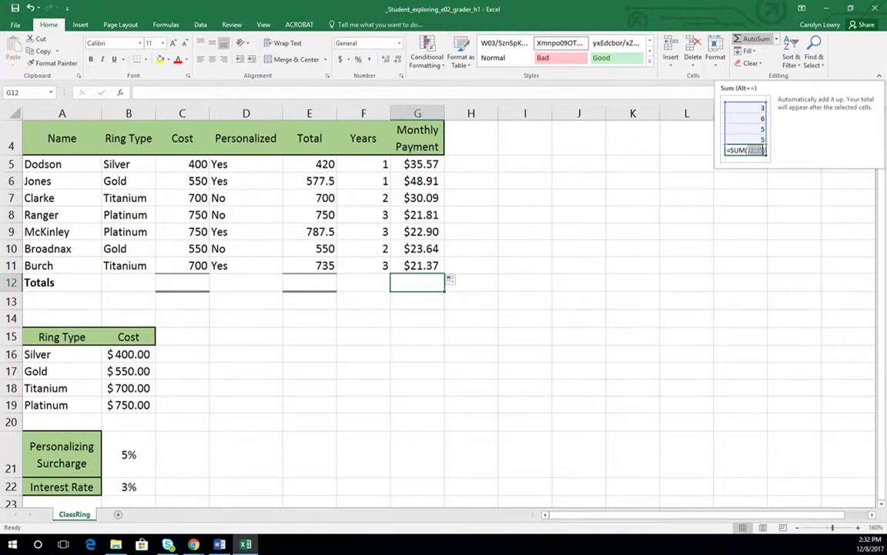
left_click(775, 38)
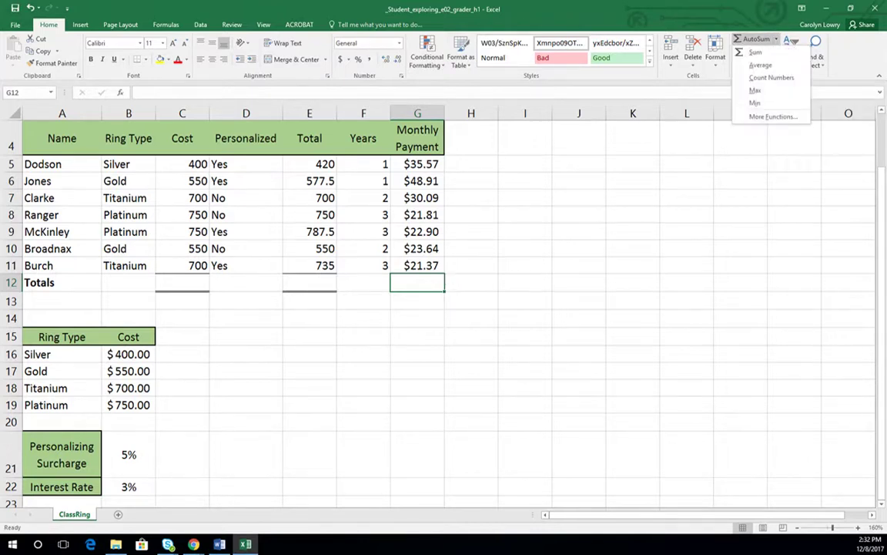
left_click(773, 117)
type("m")
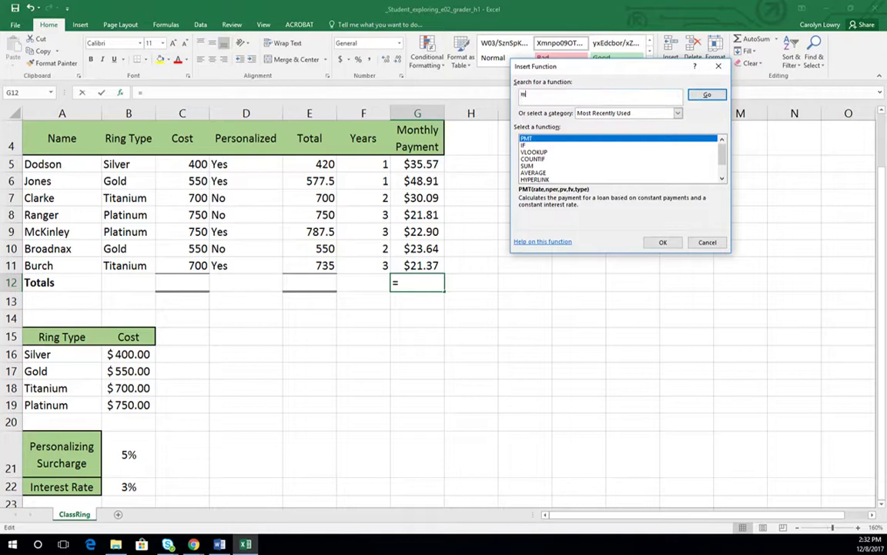
type("=and")
key("Return")
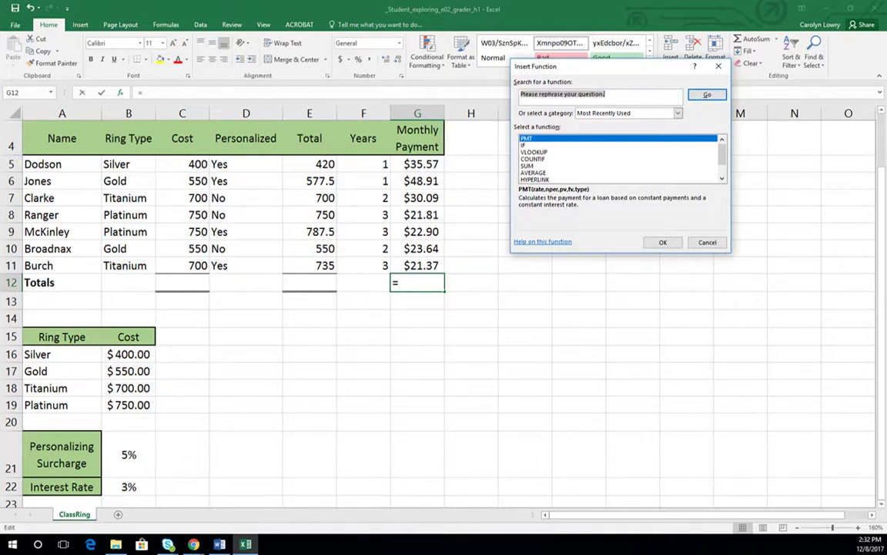
left_click(613, 94)
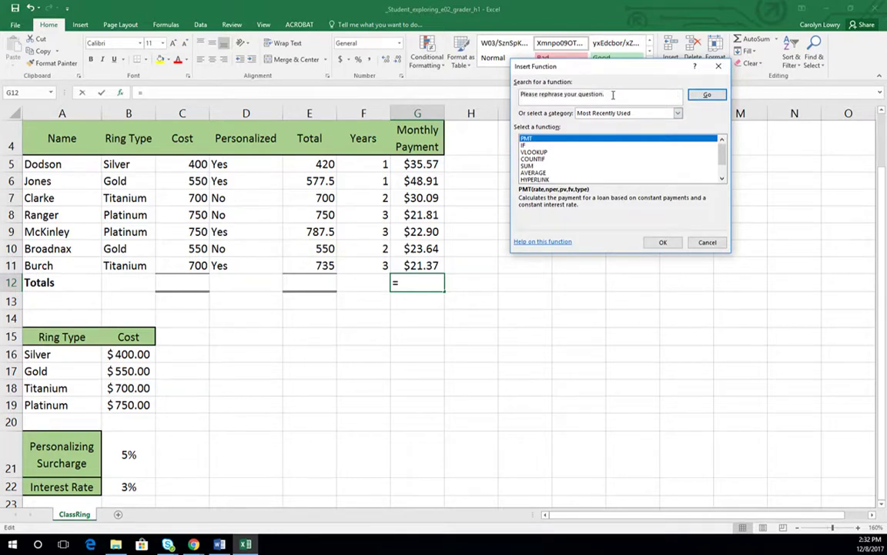
left_click_drag(613, 94, 469, 88)
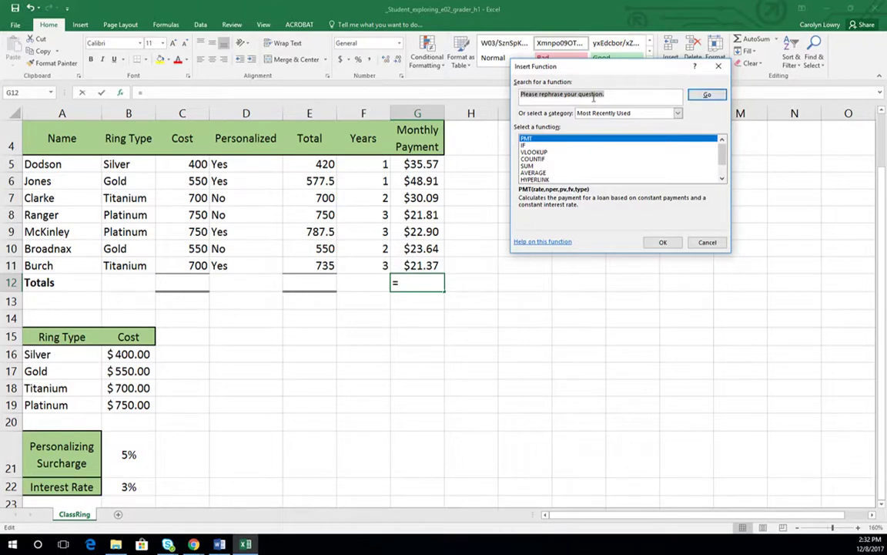
scroll(650, 158, "down", 1)
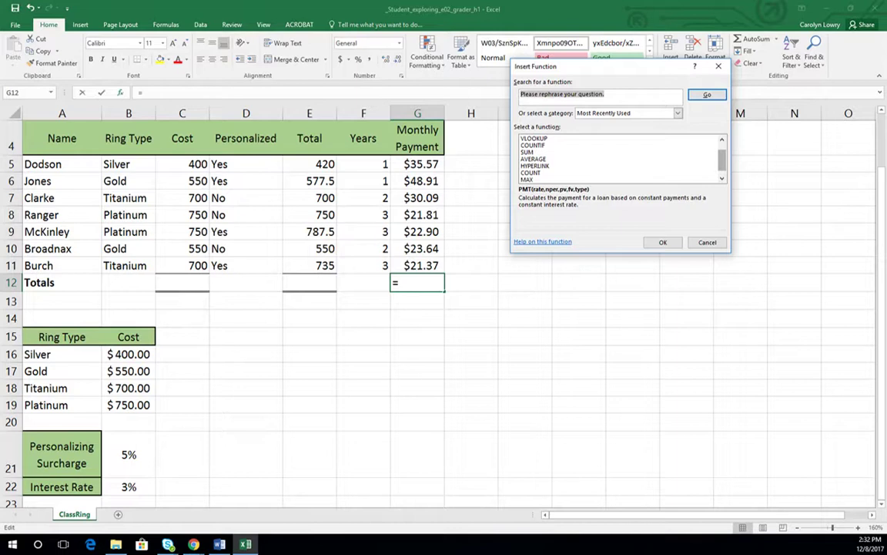
scroll(650, 147, "down", 1)
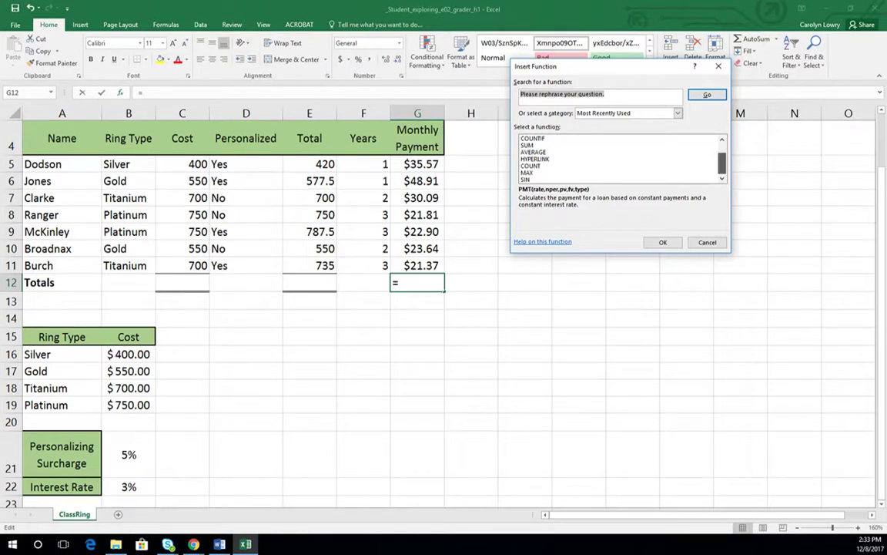
scroll(650, 147, "up", 3)
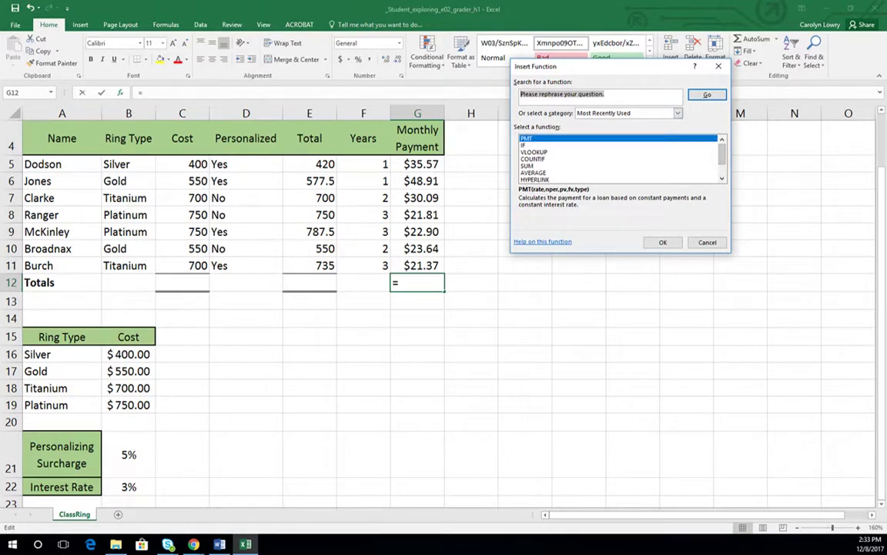
Step: Insert MEDIAN over G5:G11 in G12, showing $23.64
type("median")
key("Return")
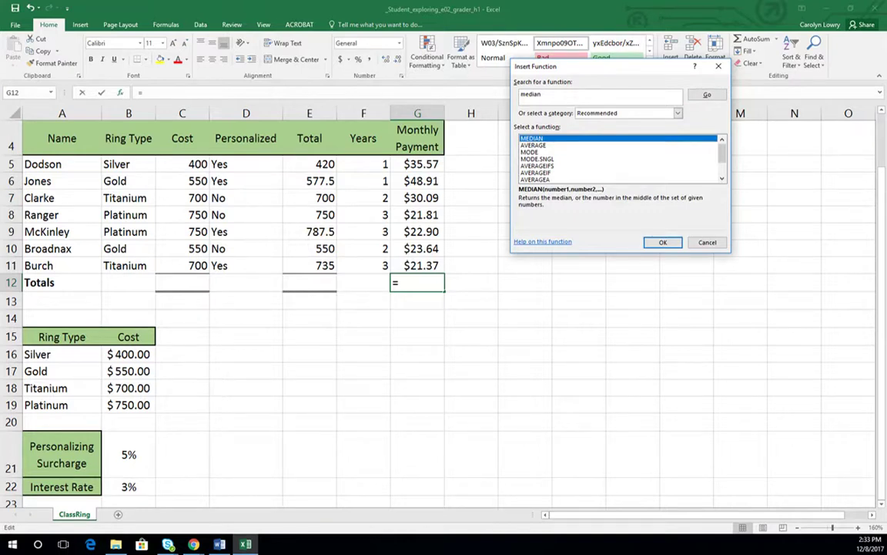
key("Return")
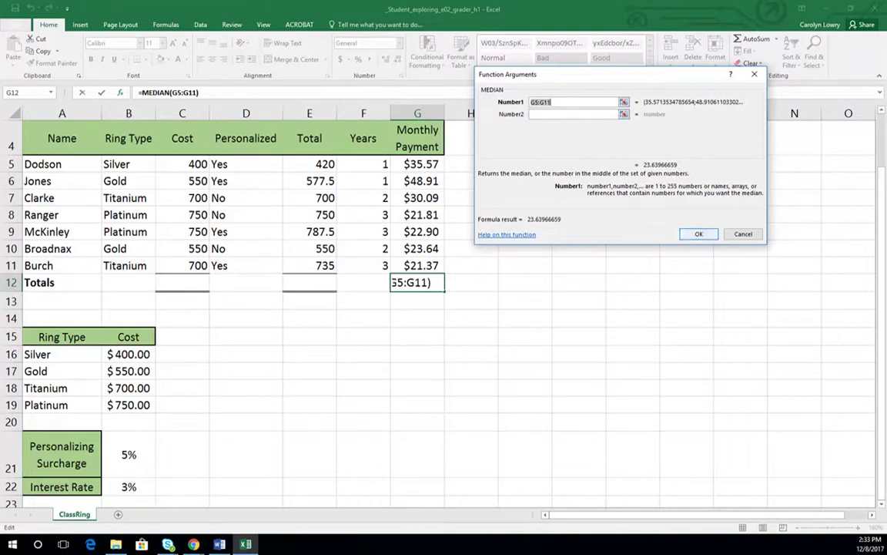
left_click(555, 102)
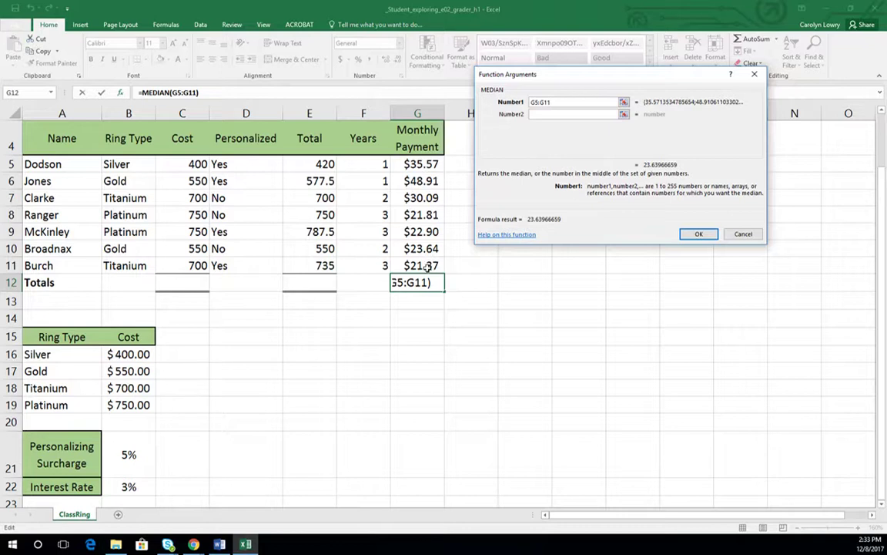
left_click(698, 234)
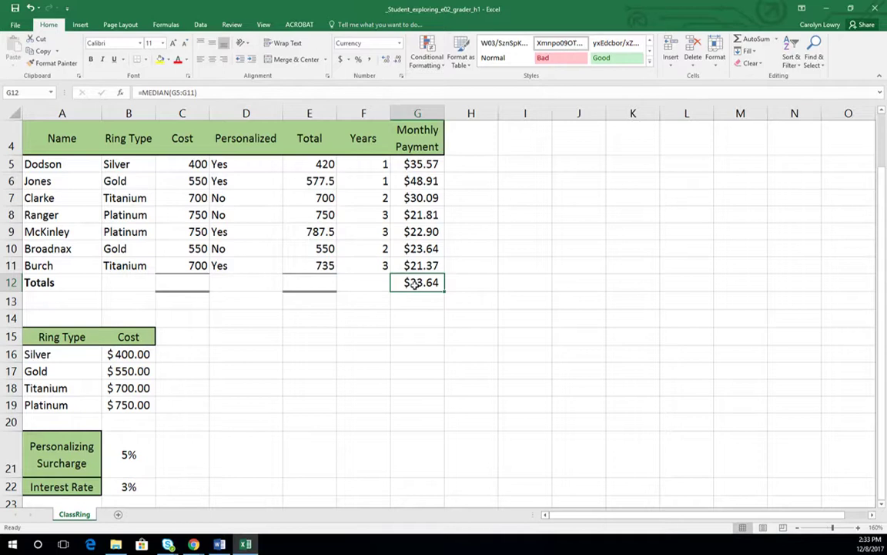
Step: Replace the median in G12 with a MAX formula over G5:G11
key("Delete")
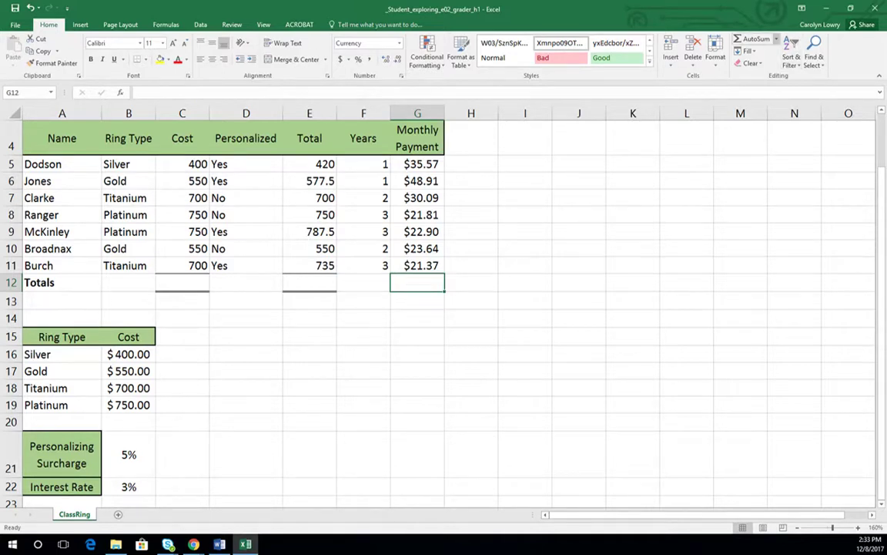
left_click(776, 38)
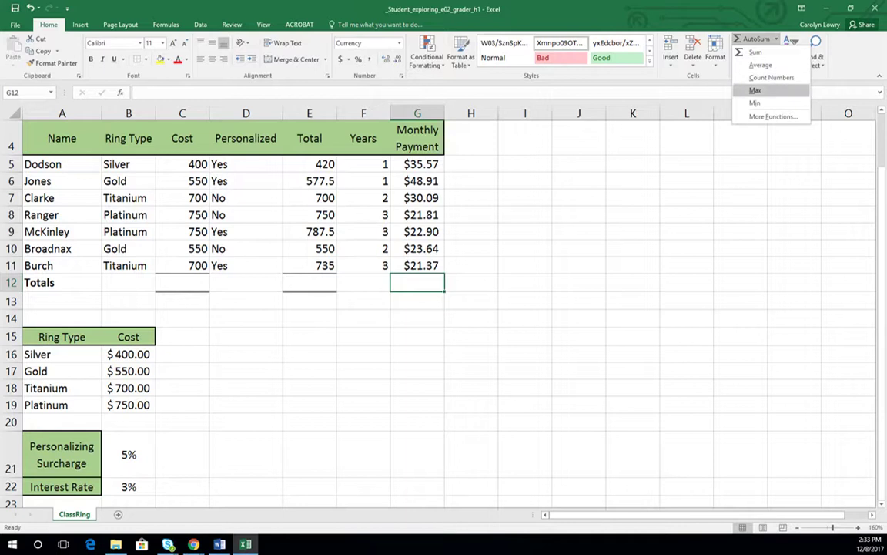
left_click(754, 90)
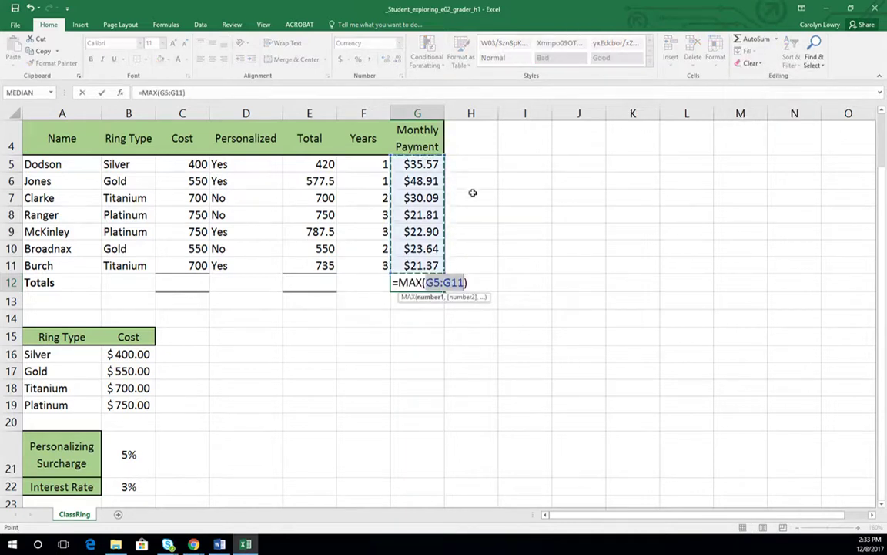
left_click_drag(305, 164, 307, 260)
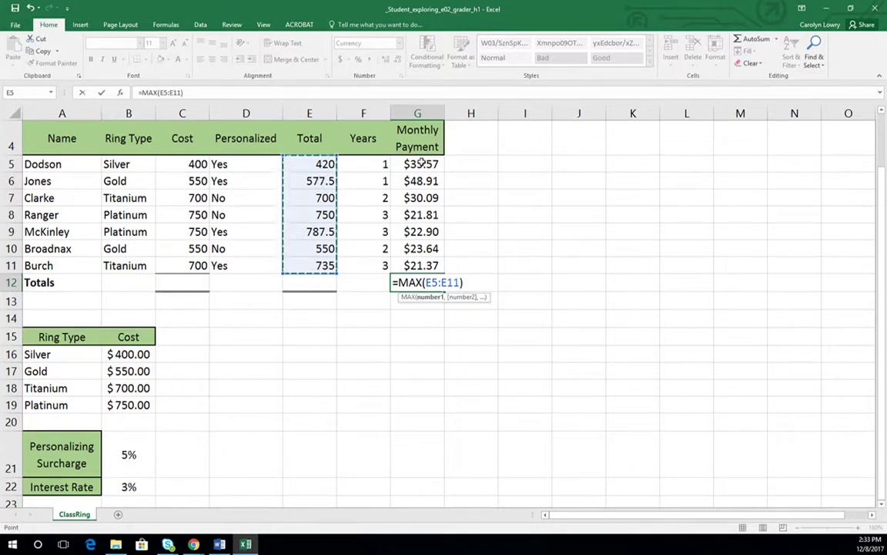
left_click_drag(421, 164, 471, 258)
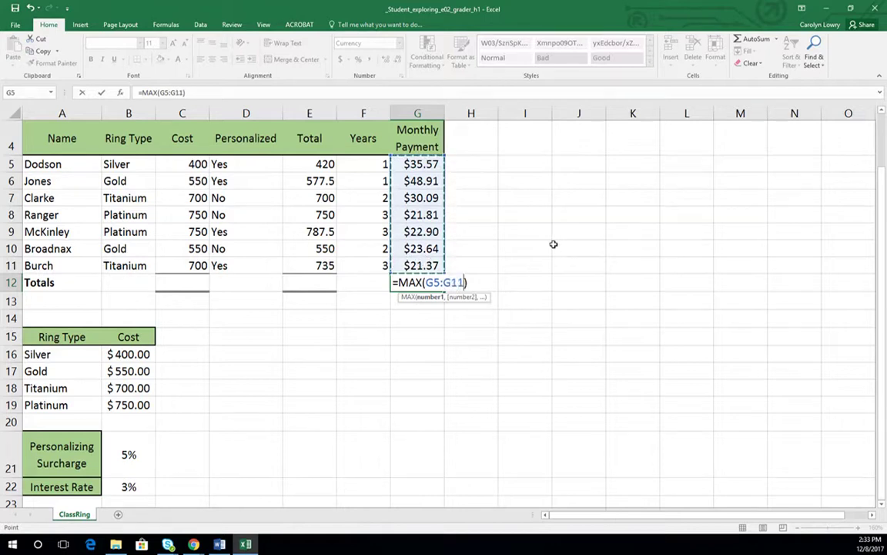
key("Return")
Step: Change G12's MAX range to the Cost cells C5:C11, showing $750.00
left_click(415, 283)
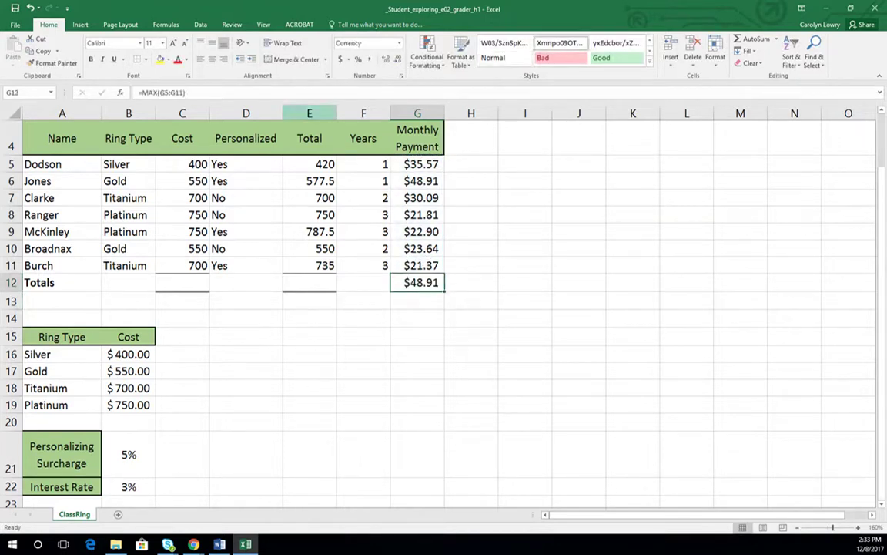
left_click(200, 94)
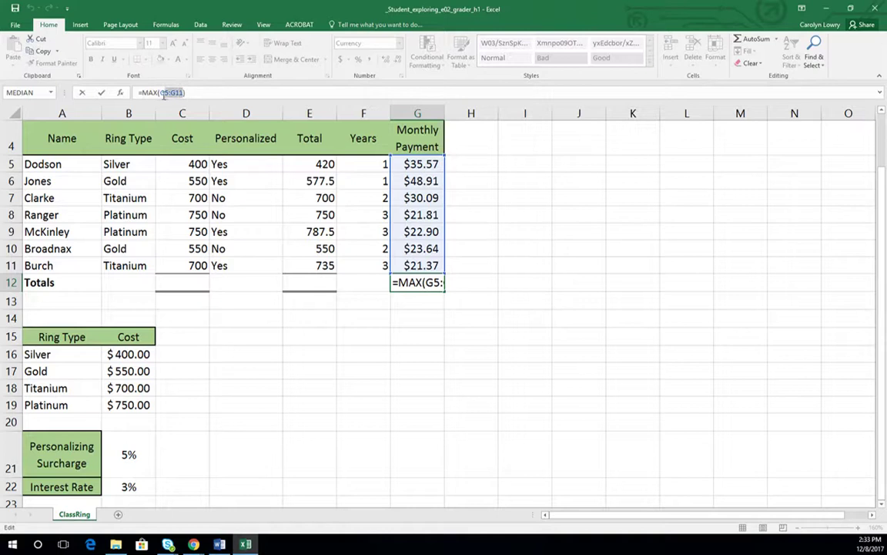
left_click_drag(183, 93, 159, 93)
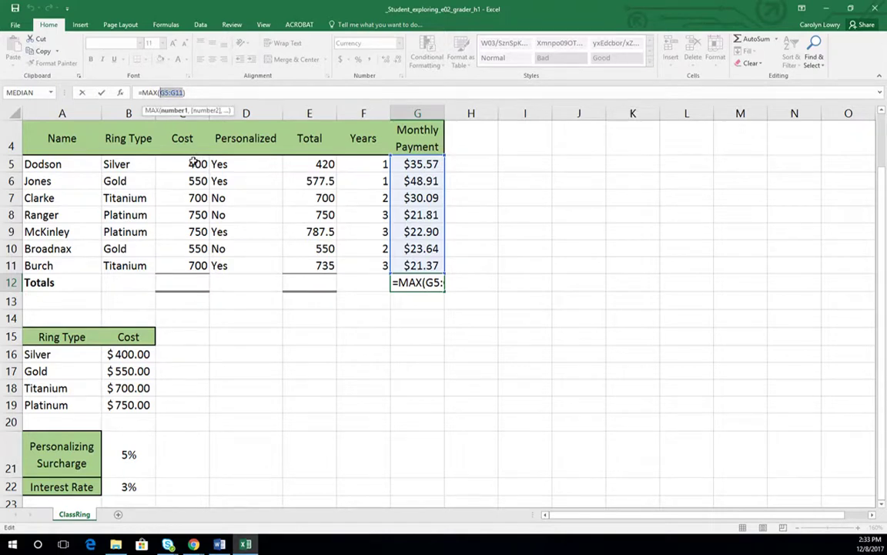
left_click_drag(192, 160, 191, 262)
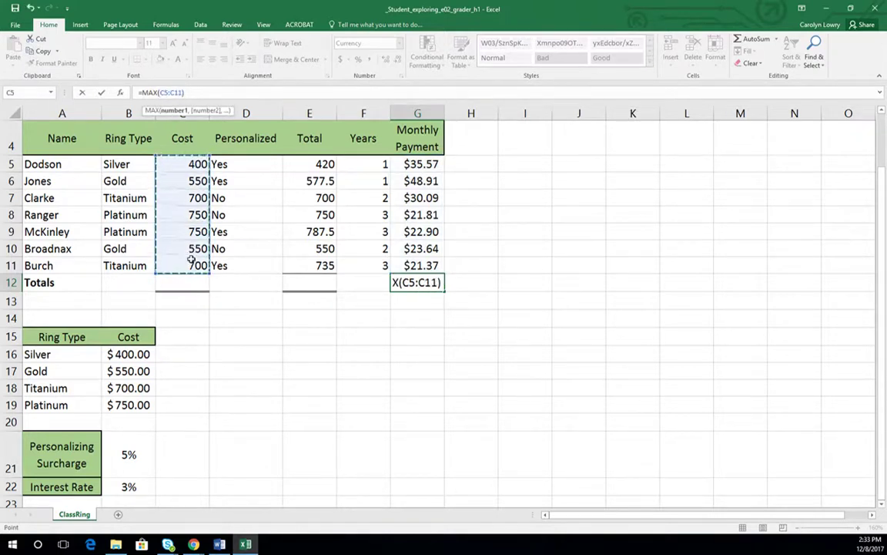
key("Return")
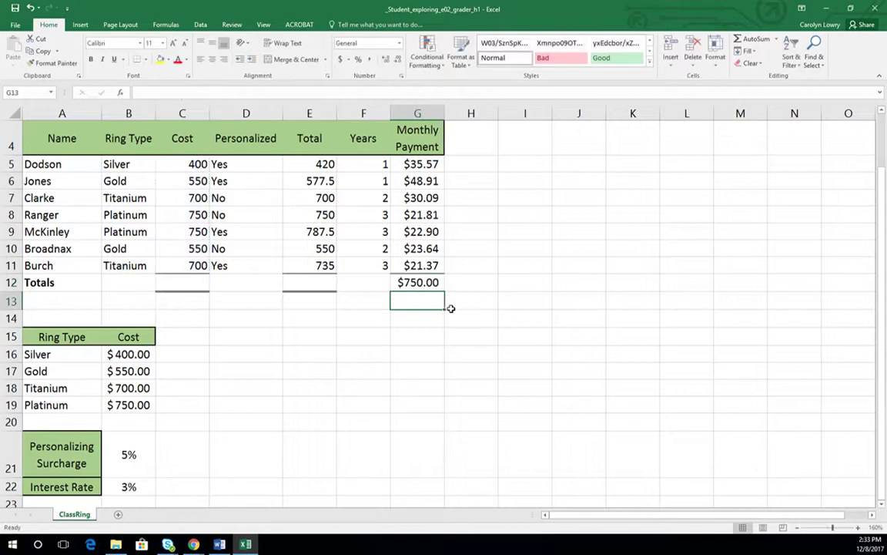
left_click(414, 282)
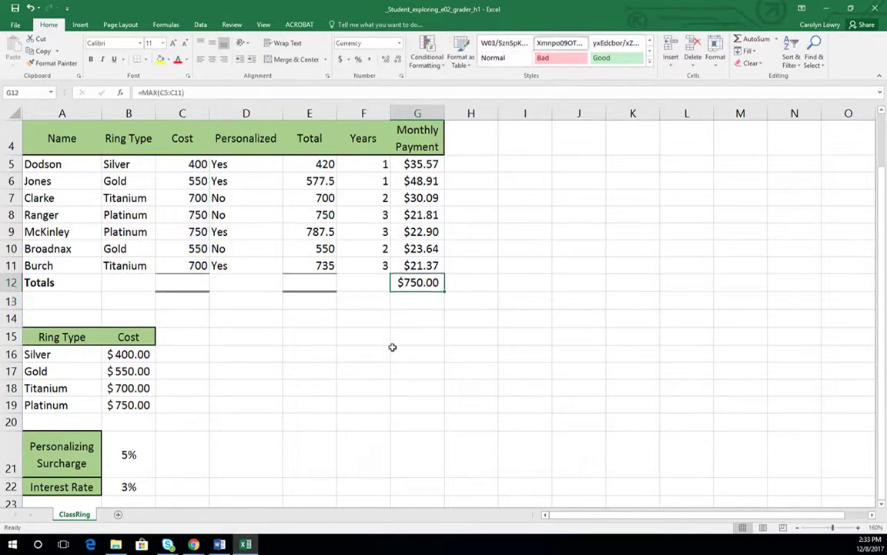
left_click(303, 286)
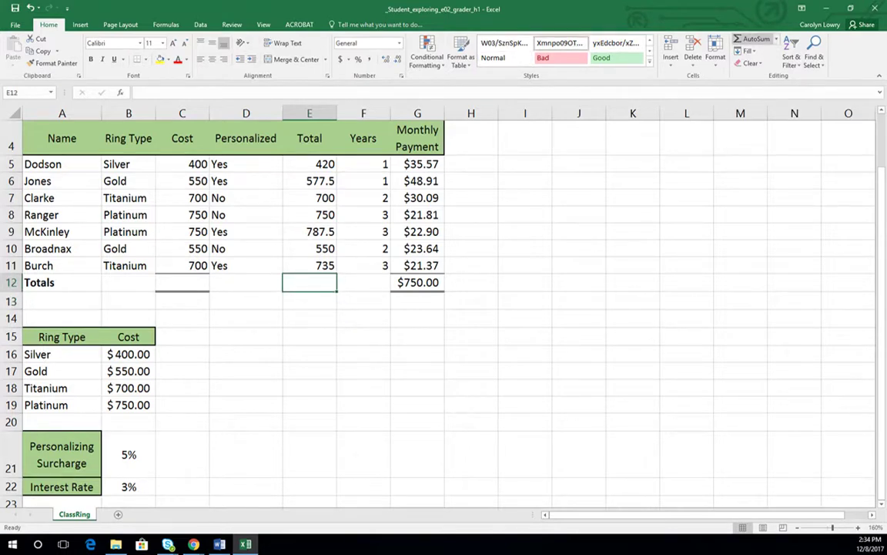
Step: AutoSum E5:E11 into E12 so the Total column totals 4520
left_click(751, 38)
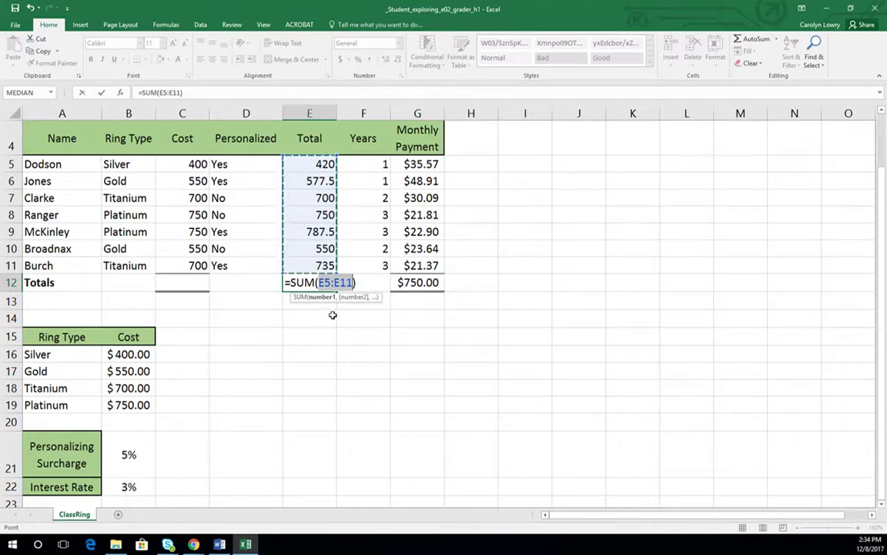
key("Return")
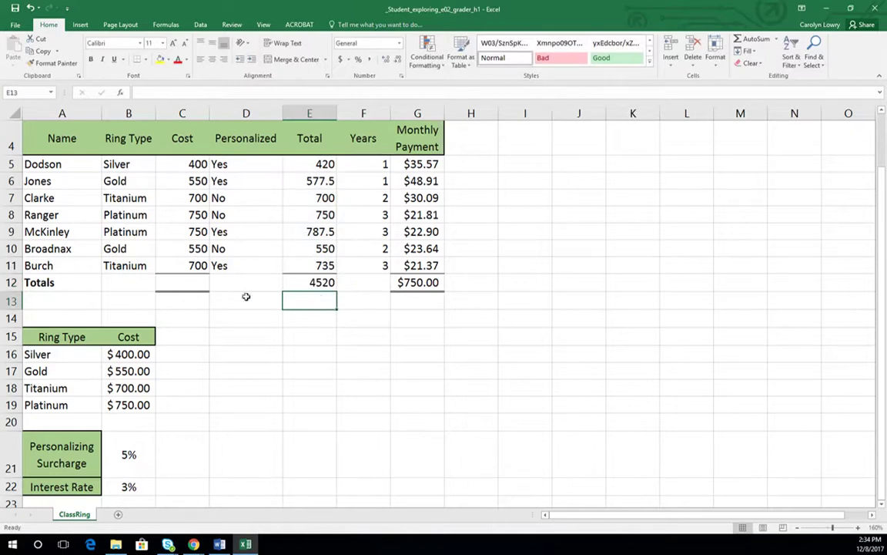
left_click(322, 283)
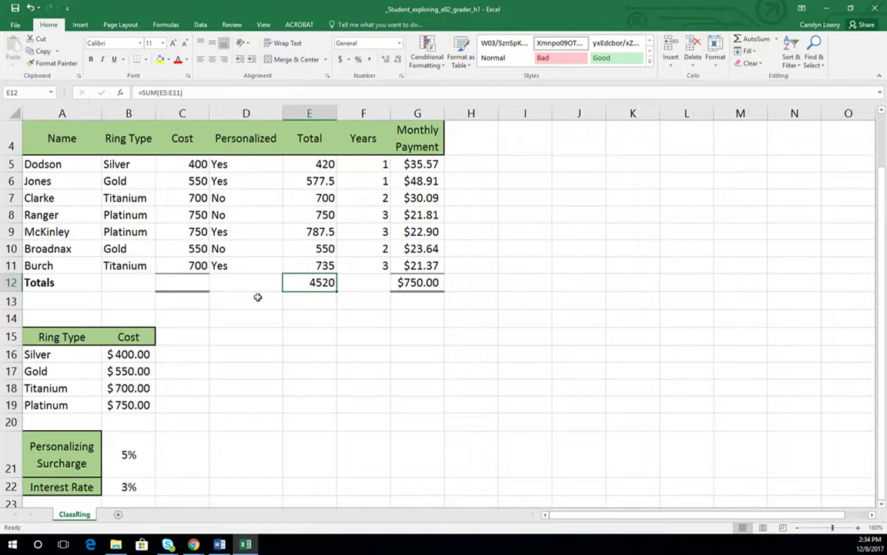
left_click(219, 544)
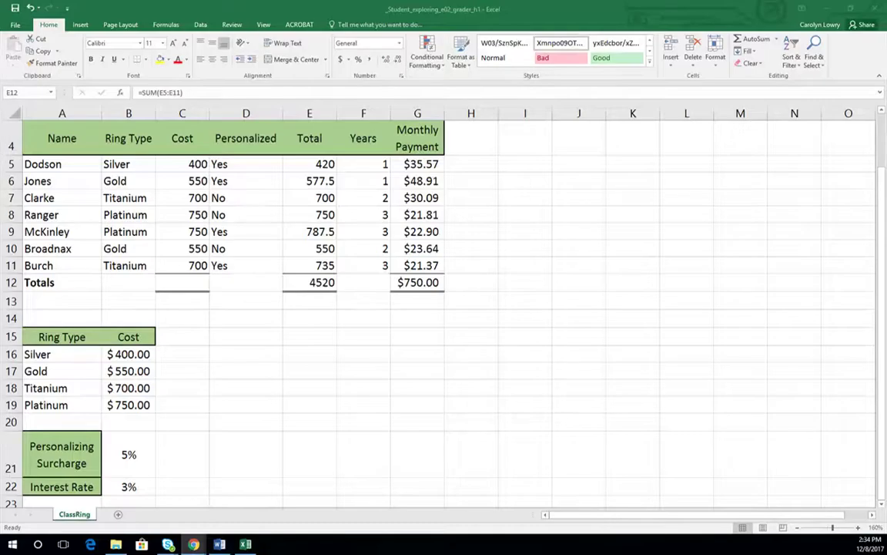
Step: Bring up eCampus in Chrome and open Tech Support and Resources > Tips and Tricks
left_click(194, 543)
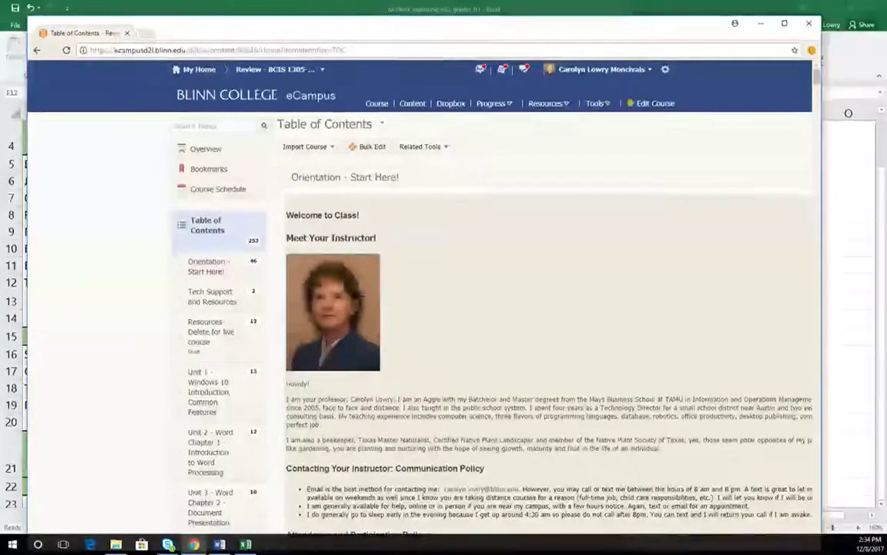
scroll(539, 308, "down", 1)
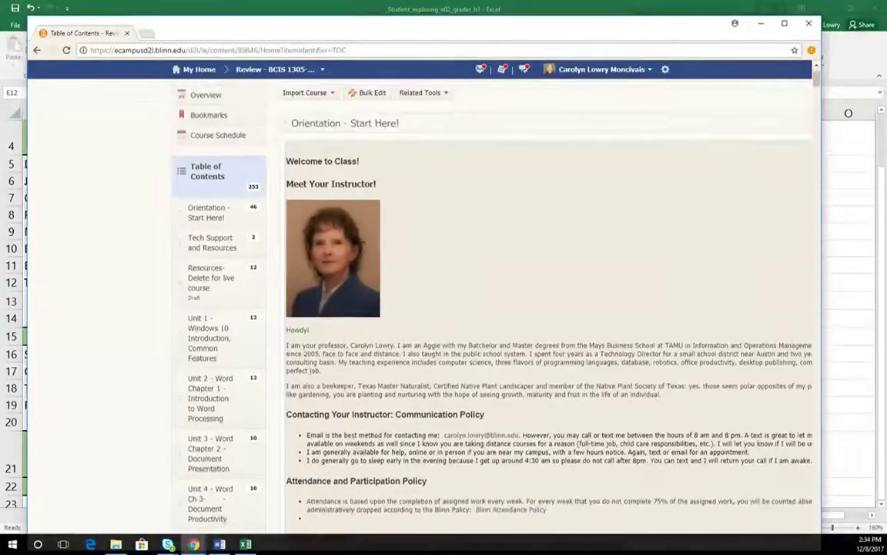
scroll(493, 309, "down", 1)
scroll(493, 308, "up", 3)
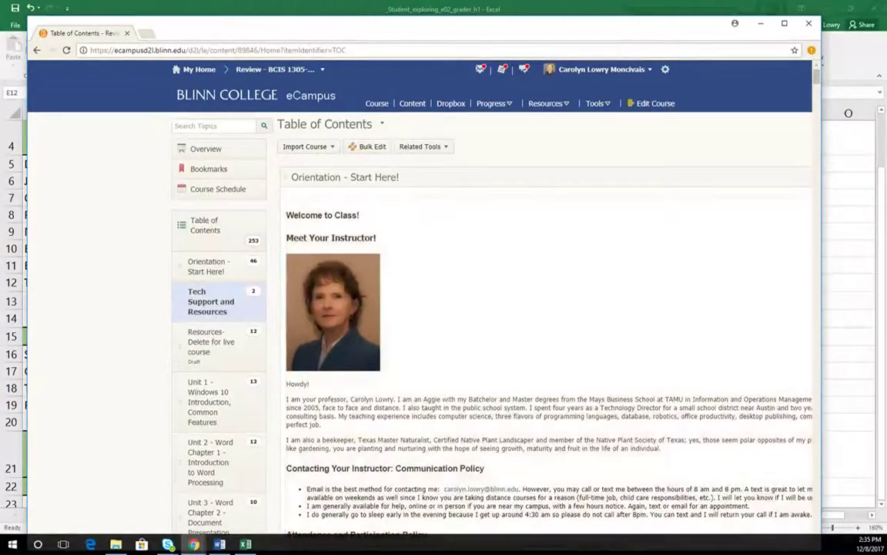
left_click(210, 295)
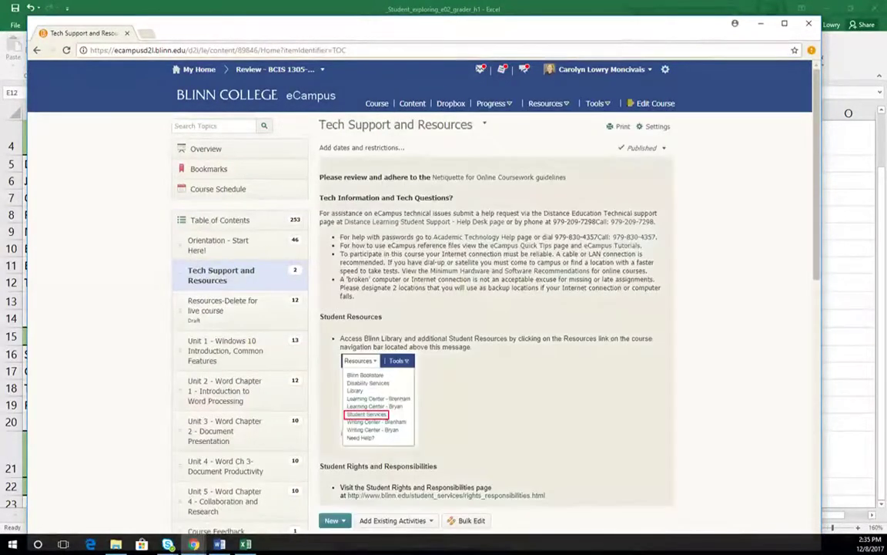
scroll(493, 308, "down", 1)
scroll(492, 308, "down", 1)
scroll(493, 308, "down", 1)
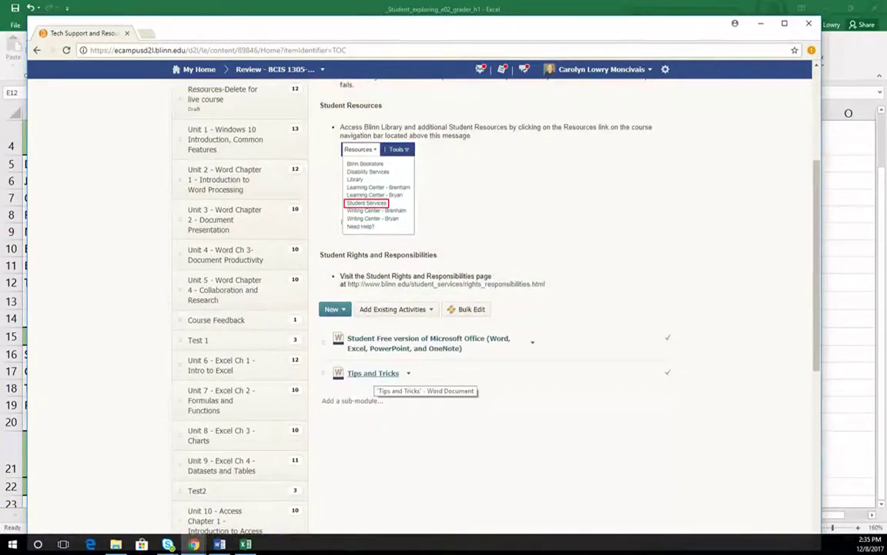
left_click(373, 373)
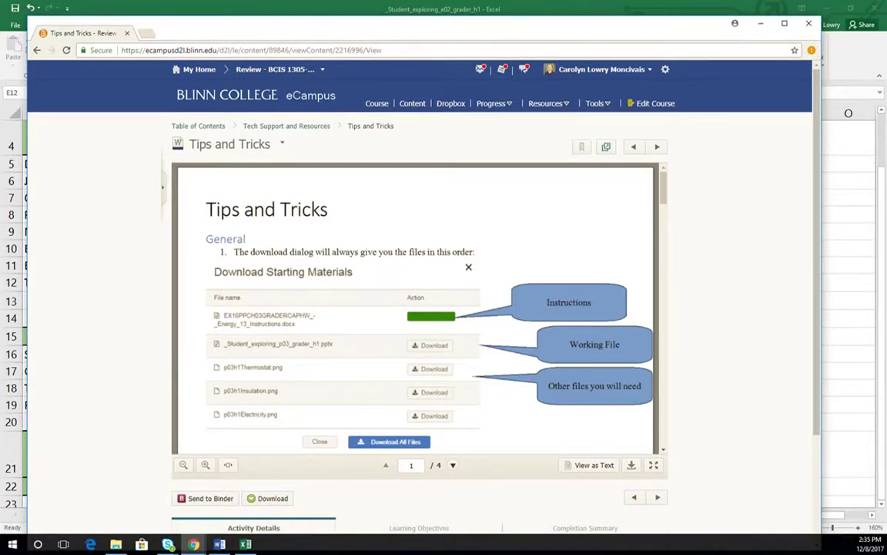
Step: Scroll the Tips and Tricks document to page 4 of 4 showing the VLOOKUP walkthrough
scroll(420, 308, "down", 1)
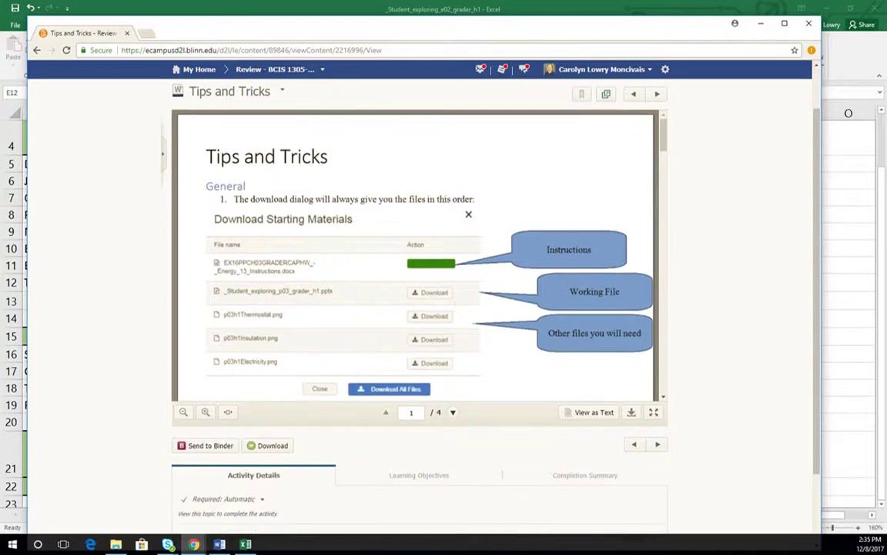
scroll(420, 308, "down", 1)
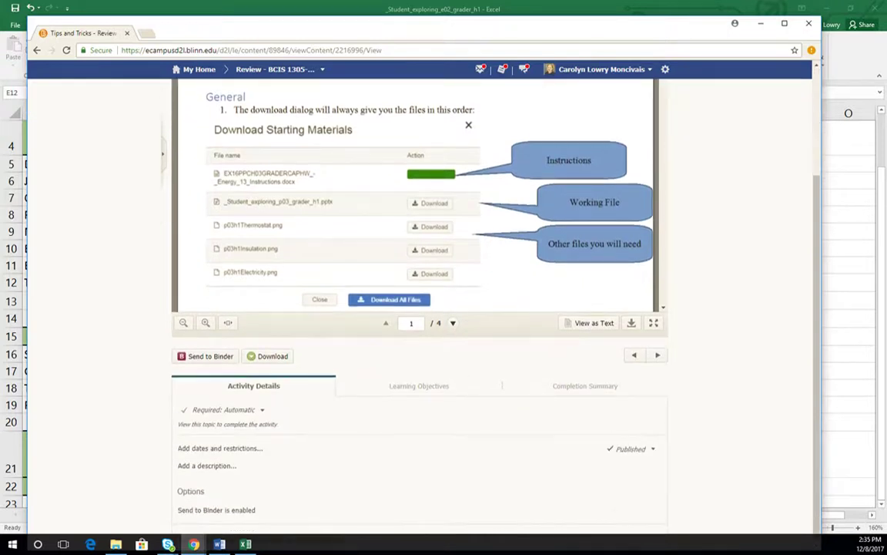
scroll(420, 231, "up", 1)
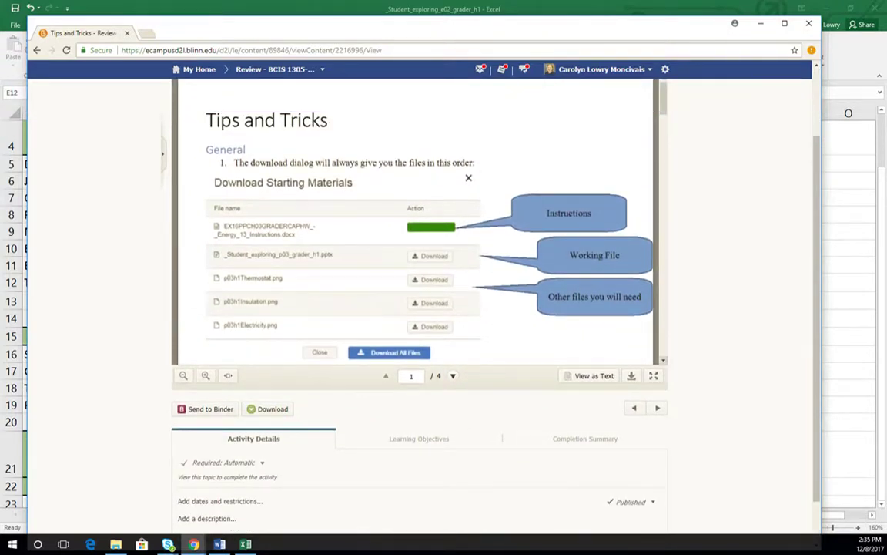
scroll(420, 231, "down", 1)
scroll(416, 223, "down", 1)
scroll(416, 224, "down", 2)
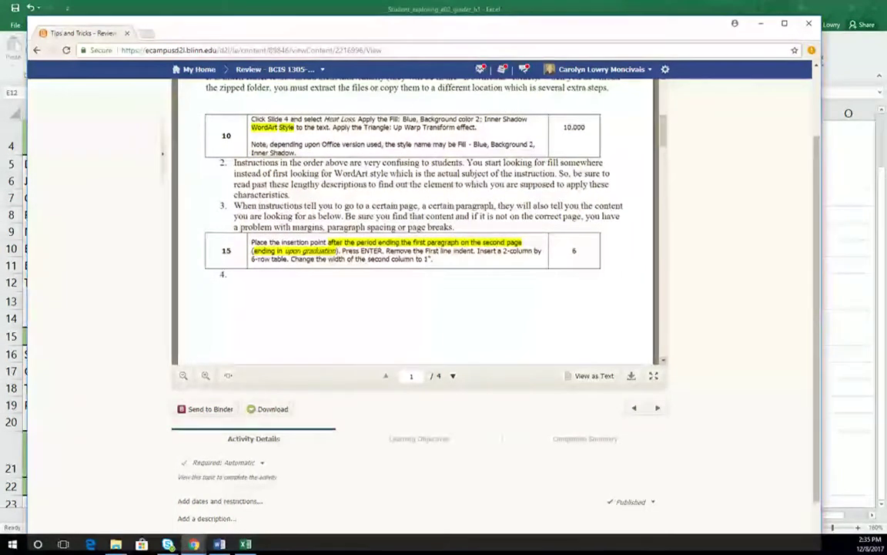
scroll(416, 223, "down", 1)
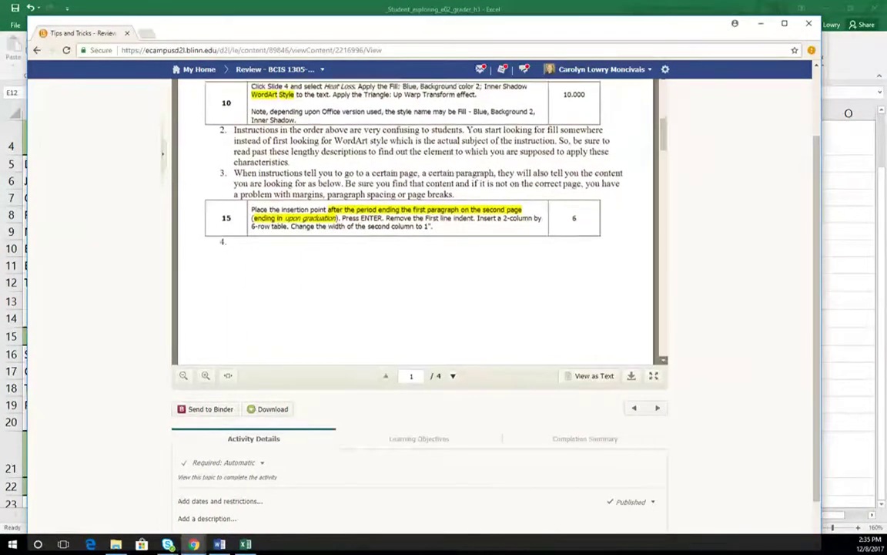
scroll(416, 224, "down", 3)
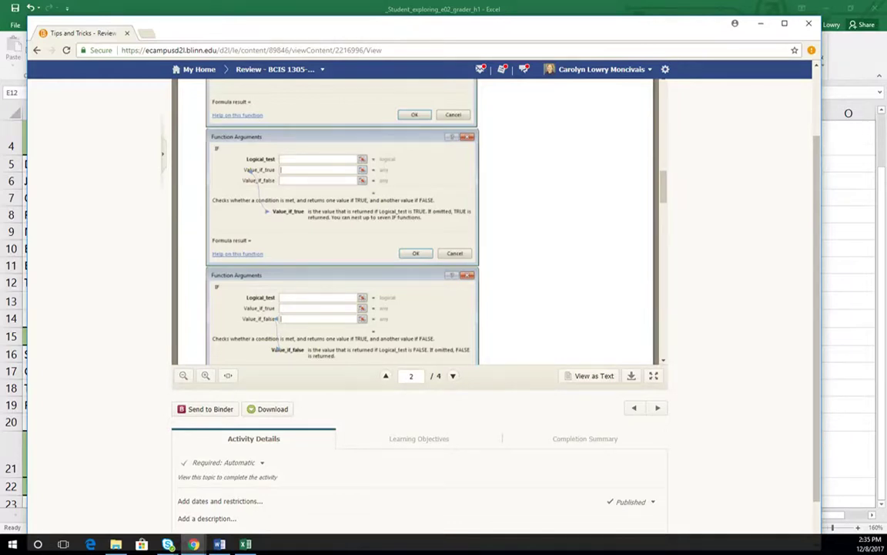
scroll(416, 224, "up", 5)
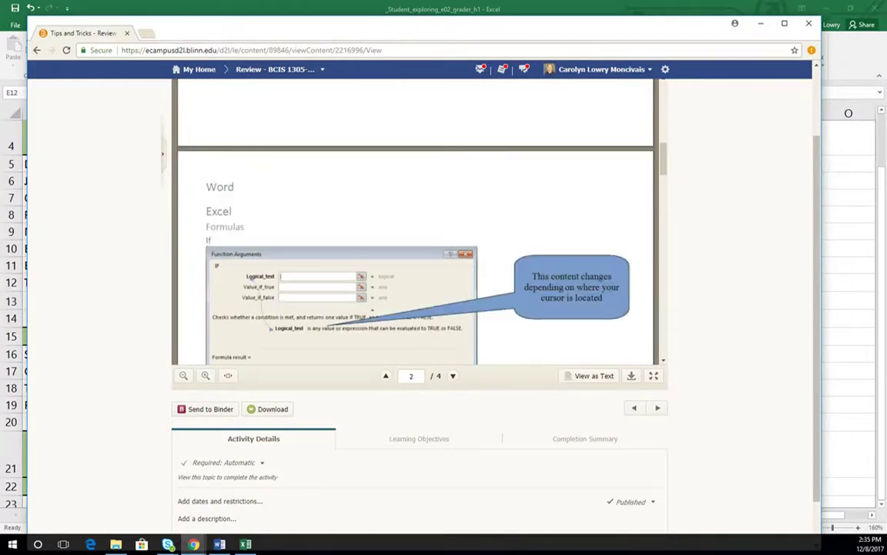
scroll(416, 223, "down", 3)
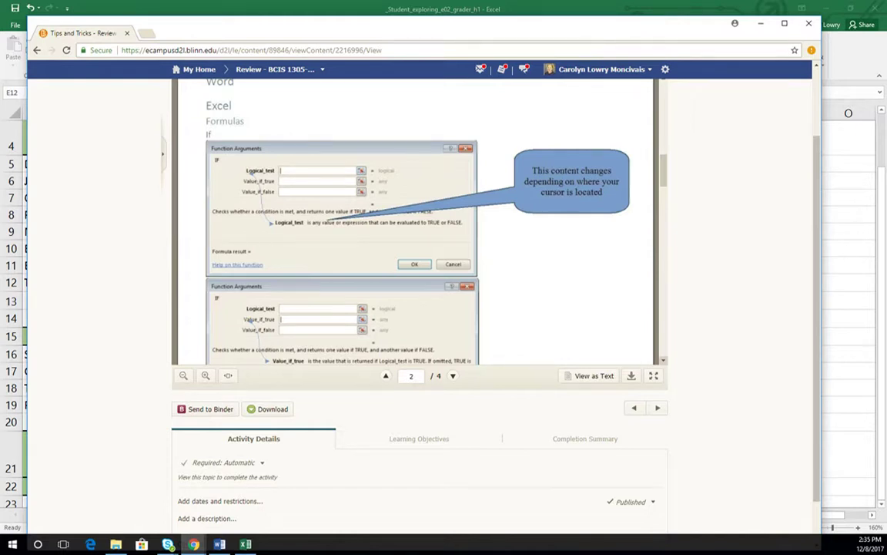
scroll(416, 223, "down", 1)
scroll(416, 224, "down", 3)
scroll(416, 224, "down", 3)
scroll(415, 223, "down", 3)
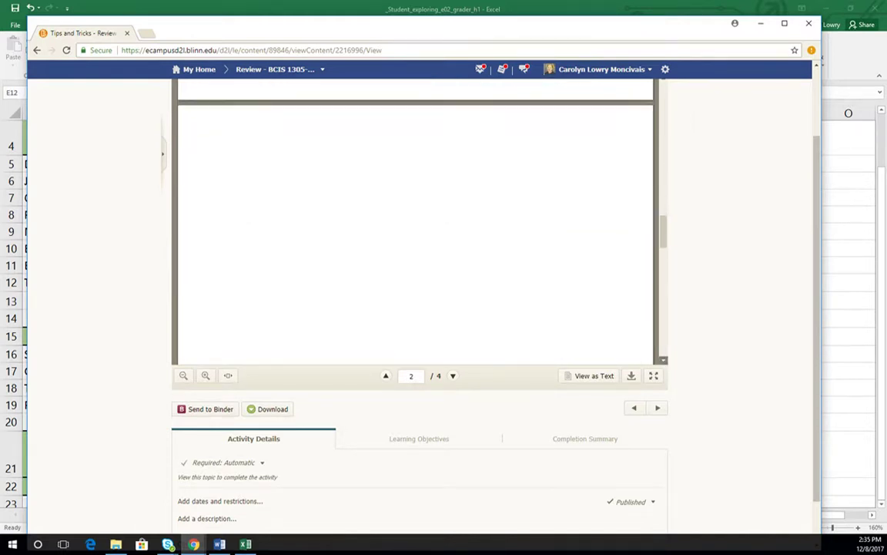
scroll(416, 223, "down", 1)
scroll(416, 223, "down", 1)
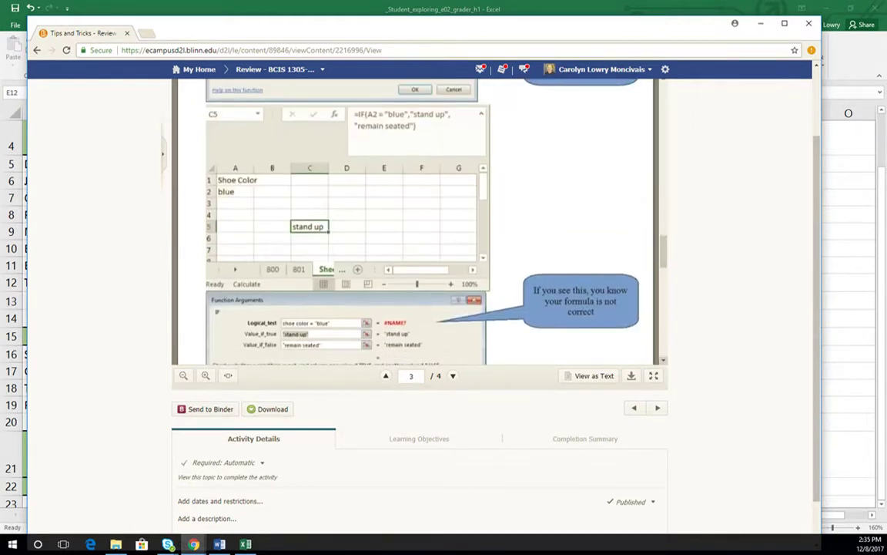
scroll(415, 223, "down", 1)
scroll(416, 224, "down", 3)
scroll(416, 223, "down", 4)
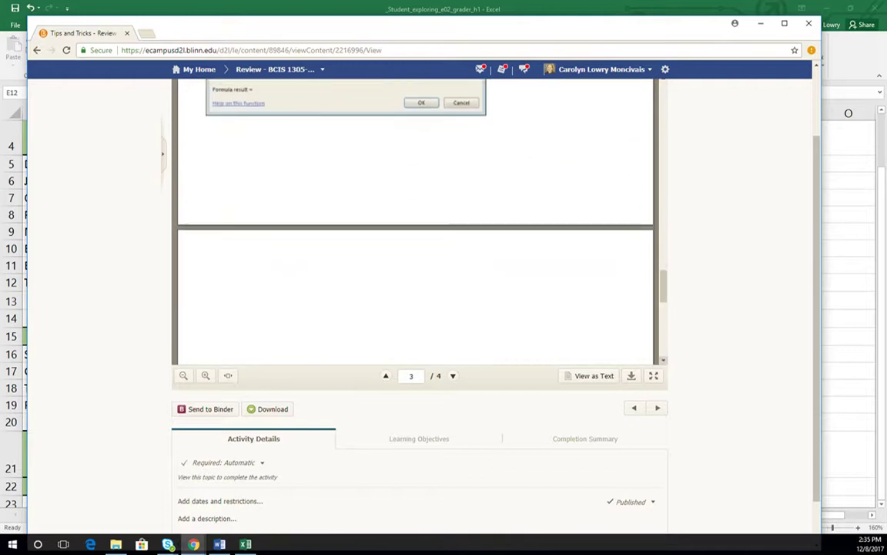
scroll(416, 224, "down", 1)
scroll(416, 223, "down", 4)
scroll(416, 223, "down", 2)
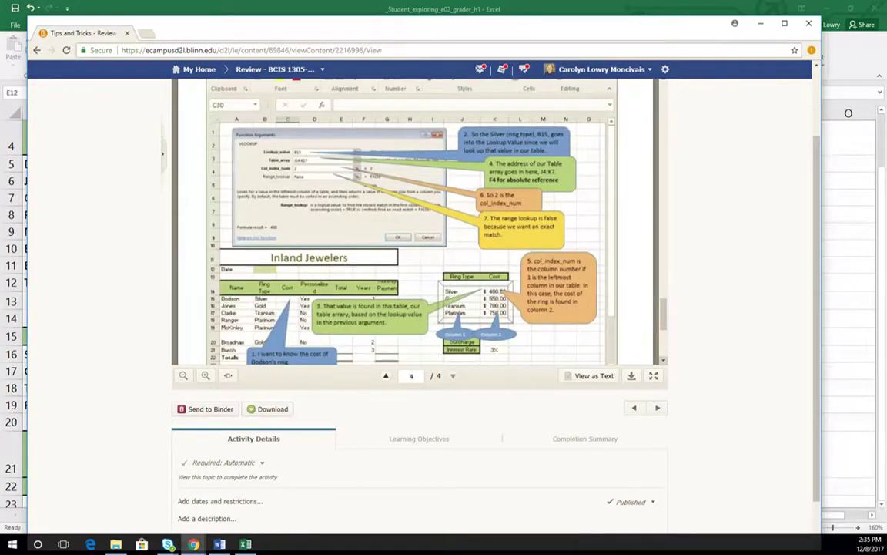
scroll(416, 224, "down", 1)
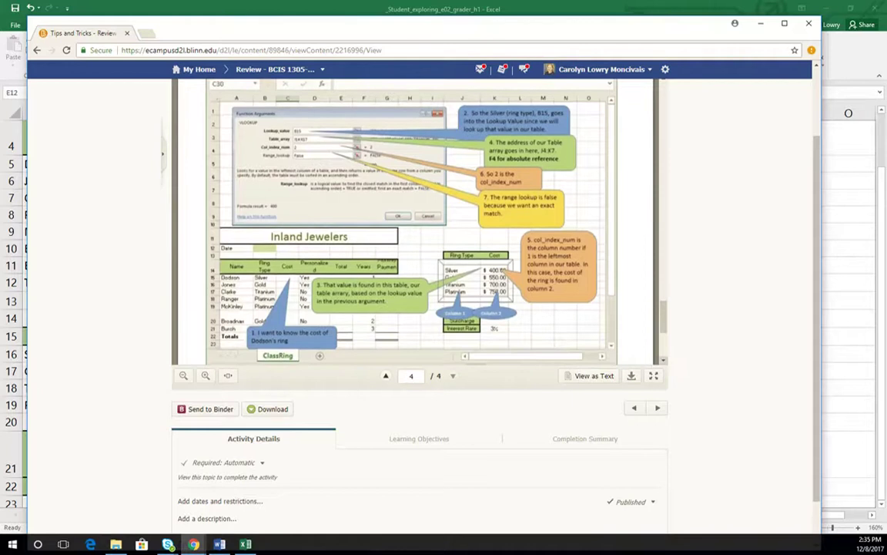